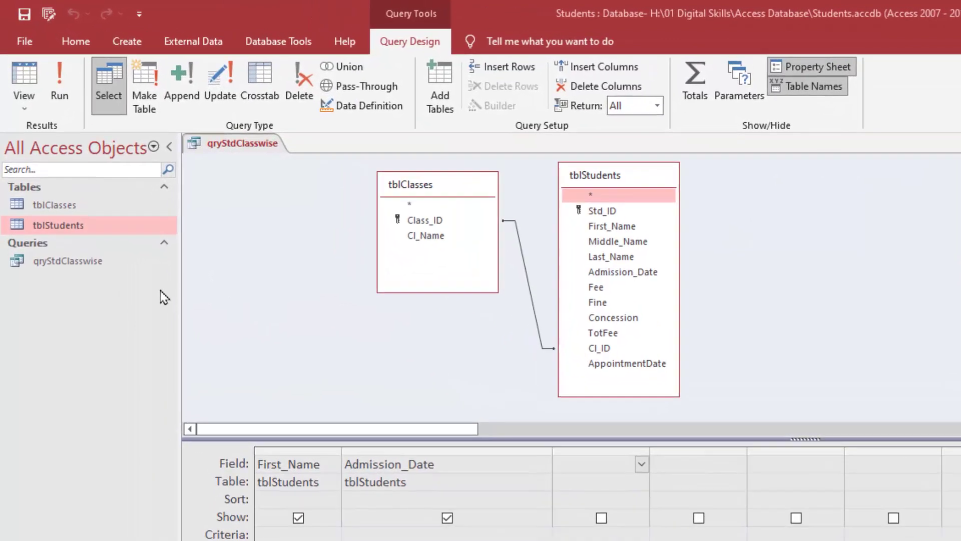
Step: Open the tblStudents table and examine its Admission Date column
click(25, 206)
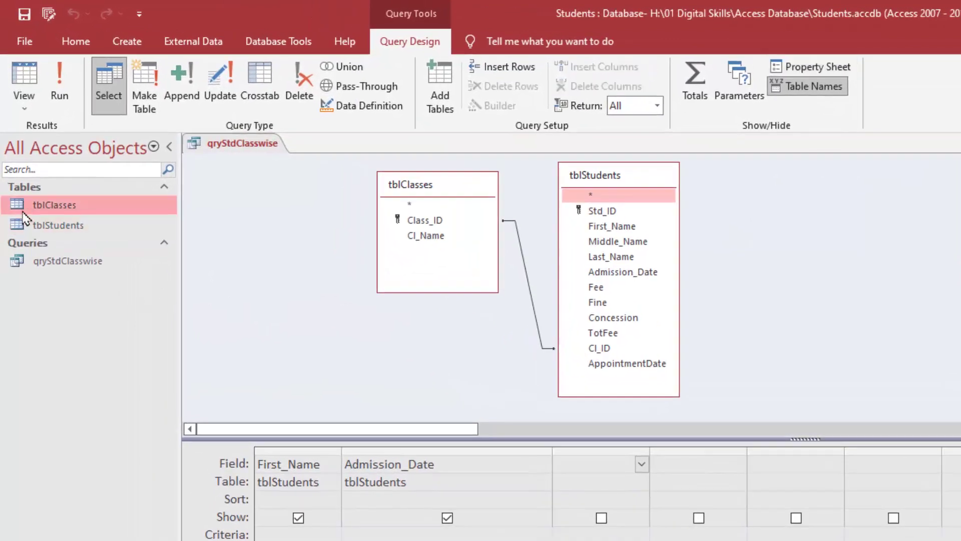
click(22, 230)
click(30, 207)
click(24, 228)
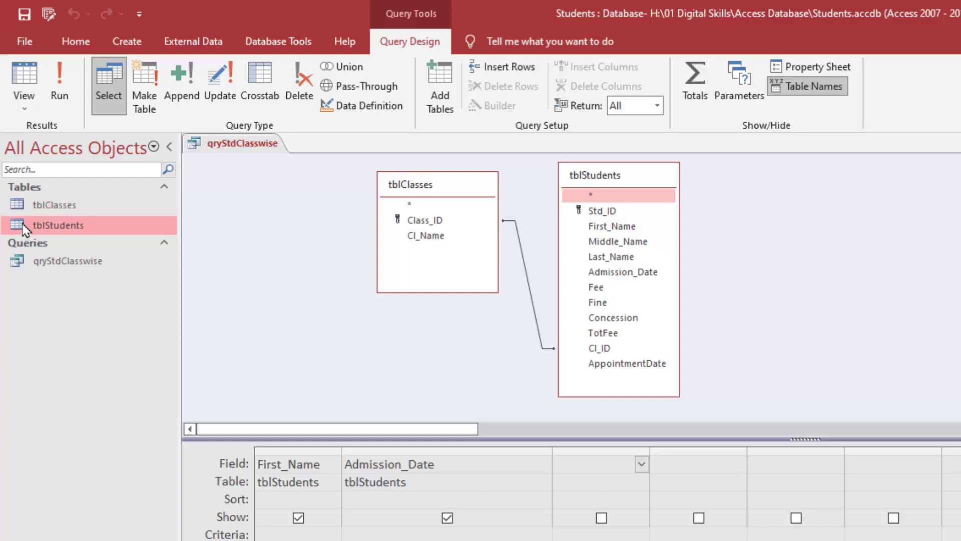
double_click(24, 228)
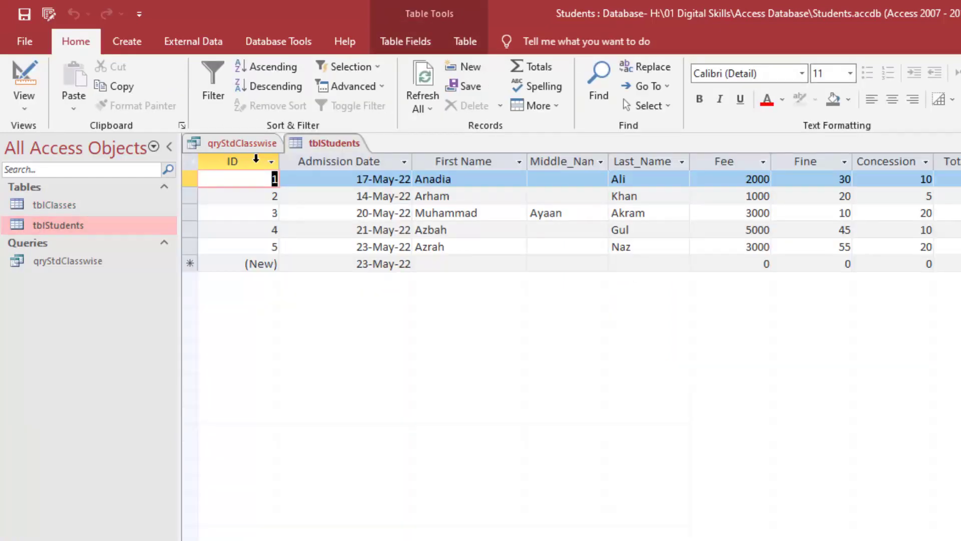
click(356, 160)
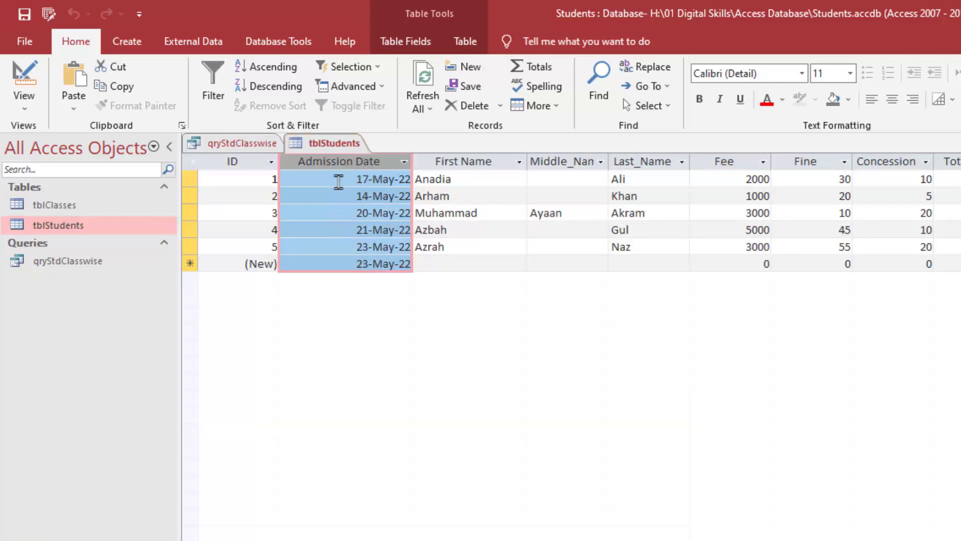
Step: Close all open objects and reopen the qryStdClasswise query in Design view
right_click(332, 143)
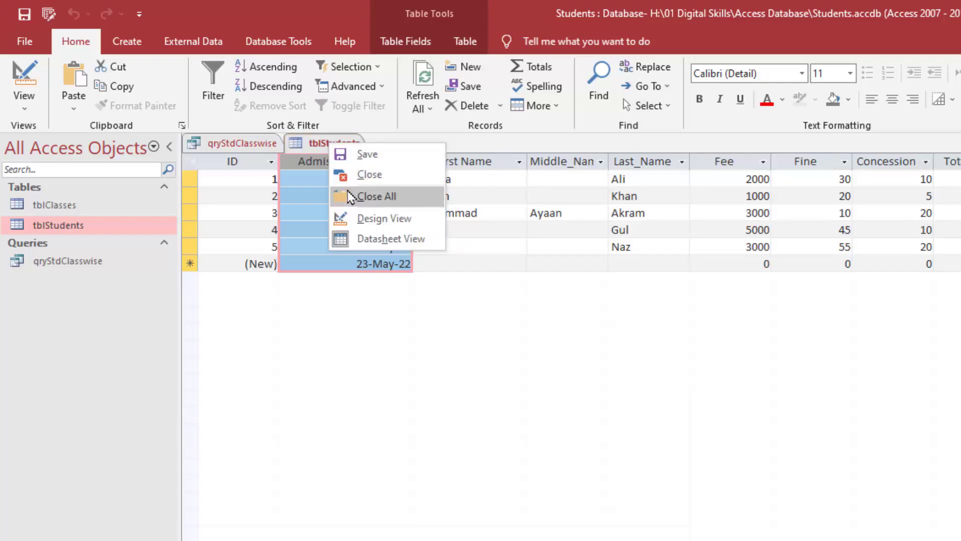
click(367, 195)
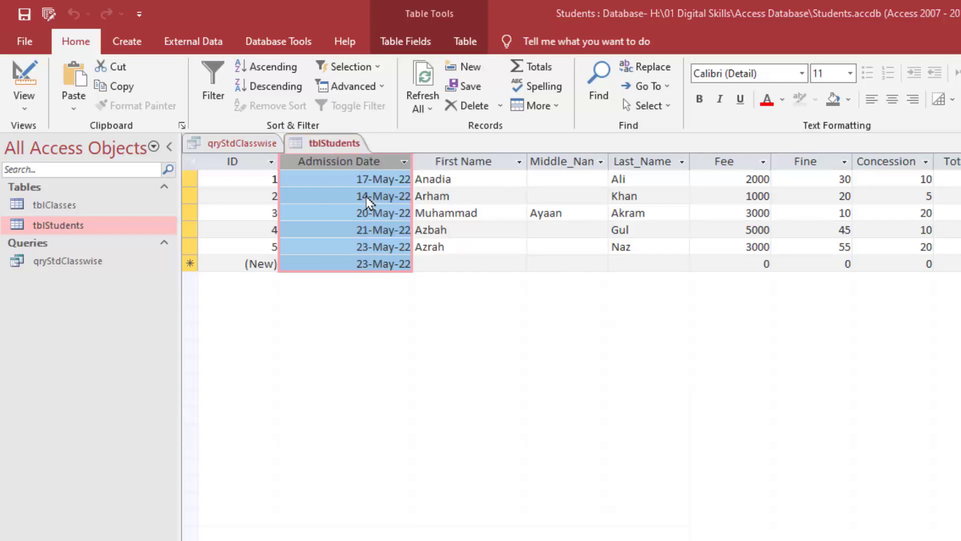
click(680, 491)
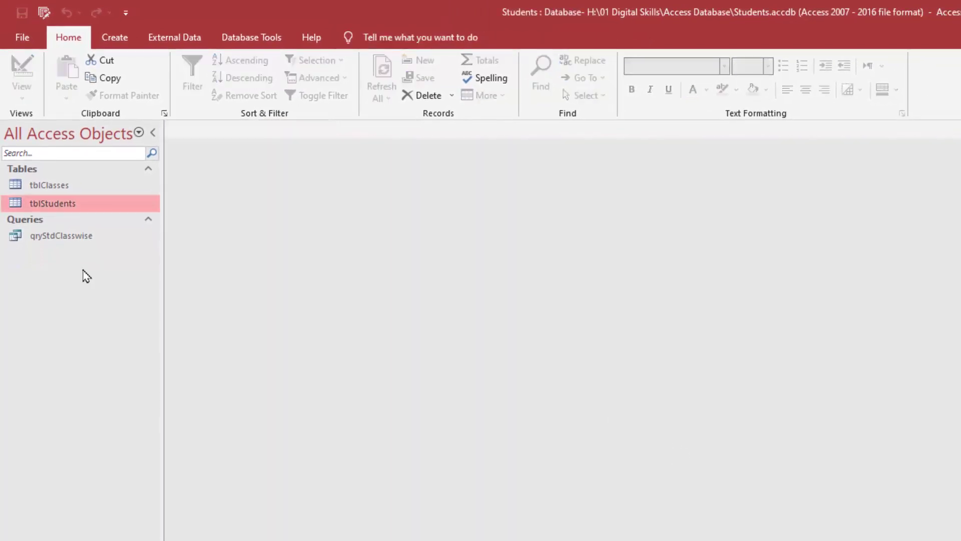
click(43, 242)
right_click(23, 238)
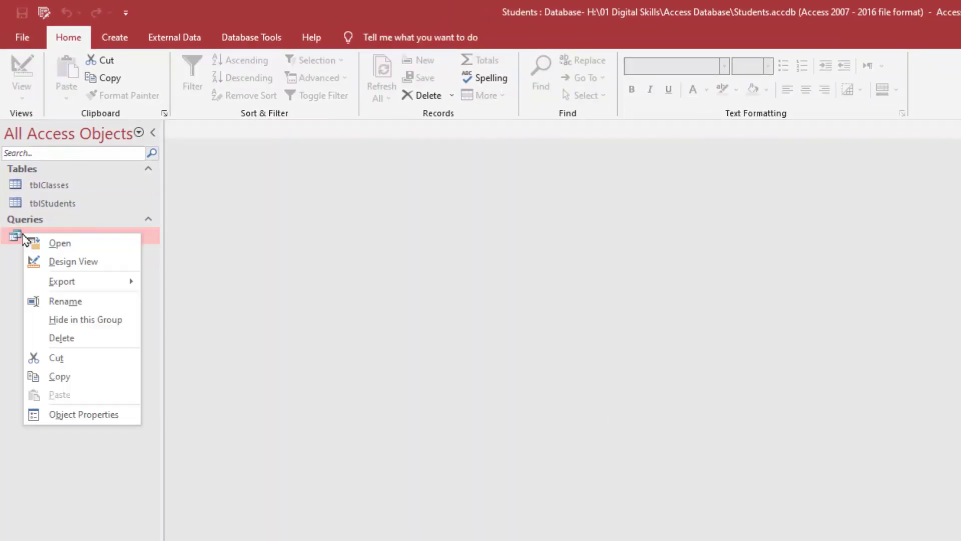
click(54, 262)
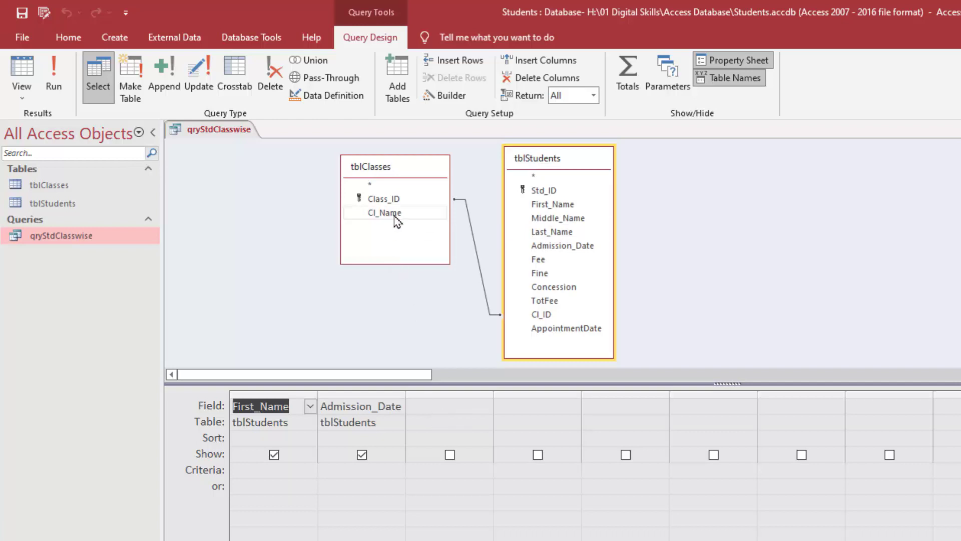
Step: Review the First_Name and Admission_Date fields in tblStudents and the Admission_Date criteria cell in the query grid
click(432, 408)
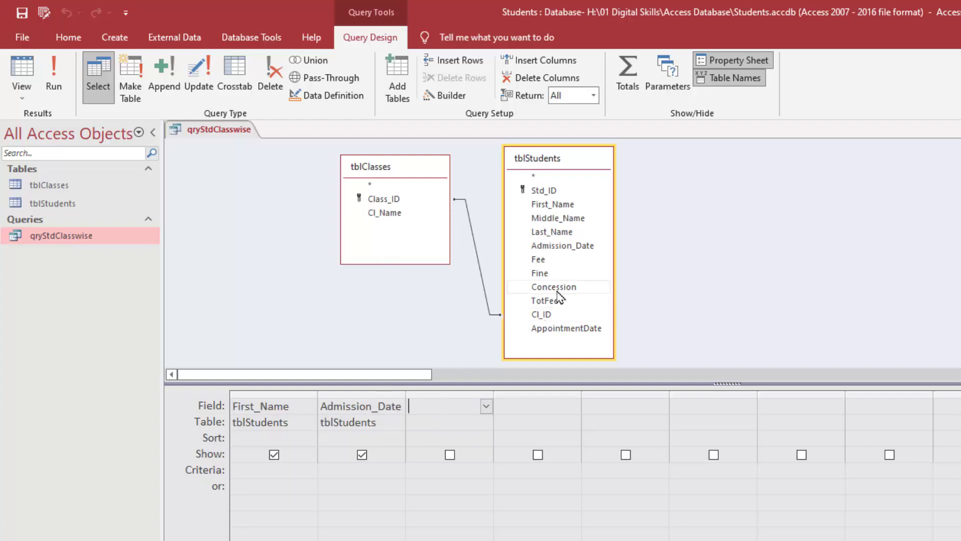
click(581, 205)
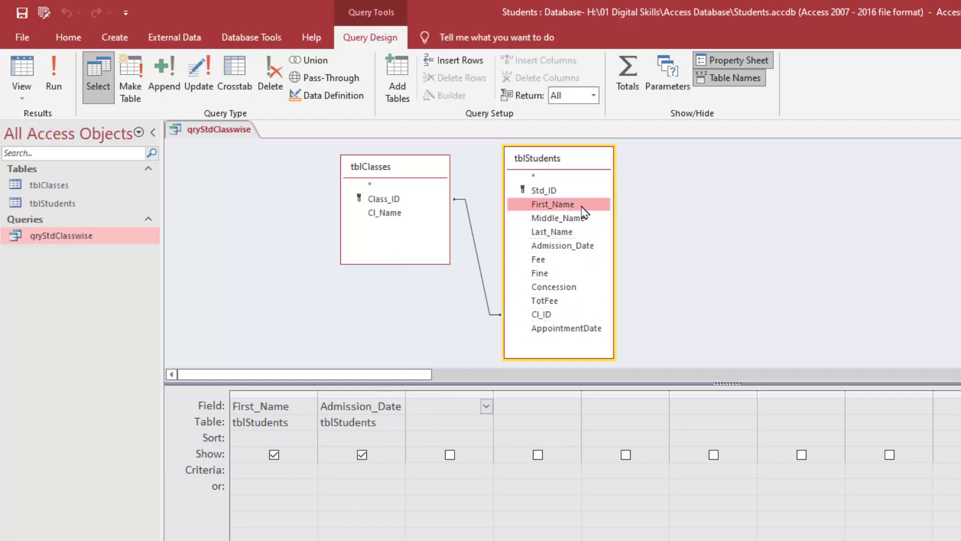
click(584, 248)
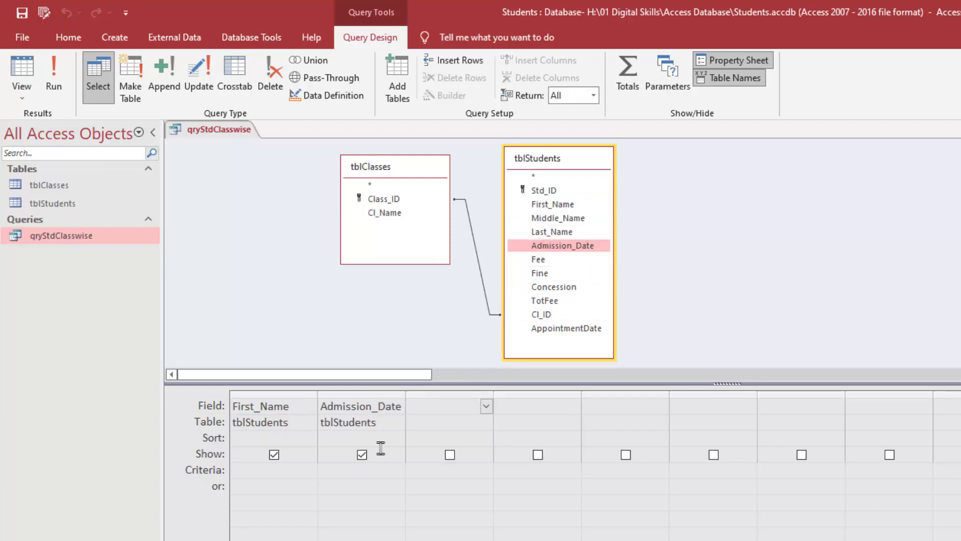
click(373, 475)
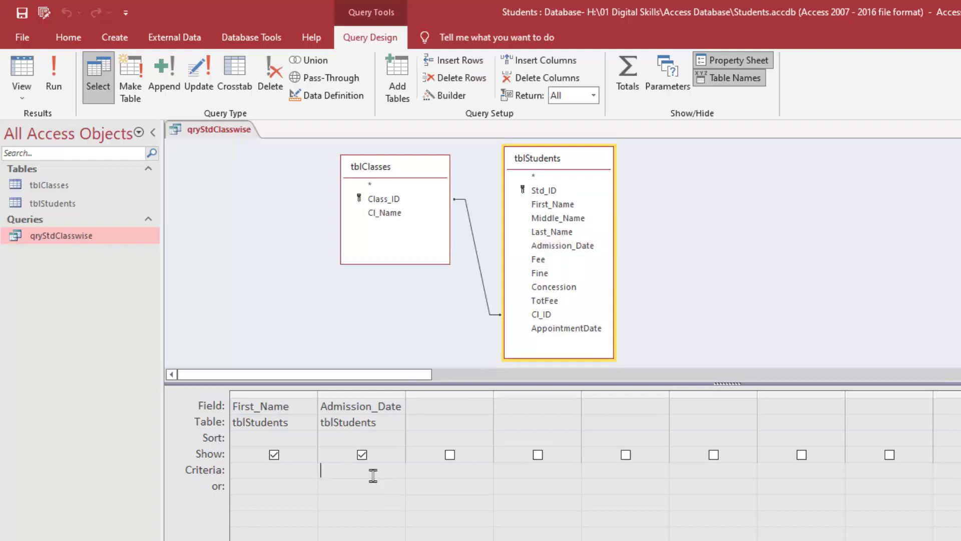
click(454, 405)
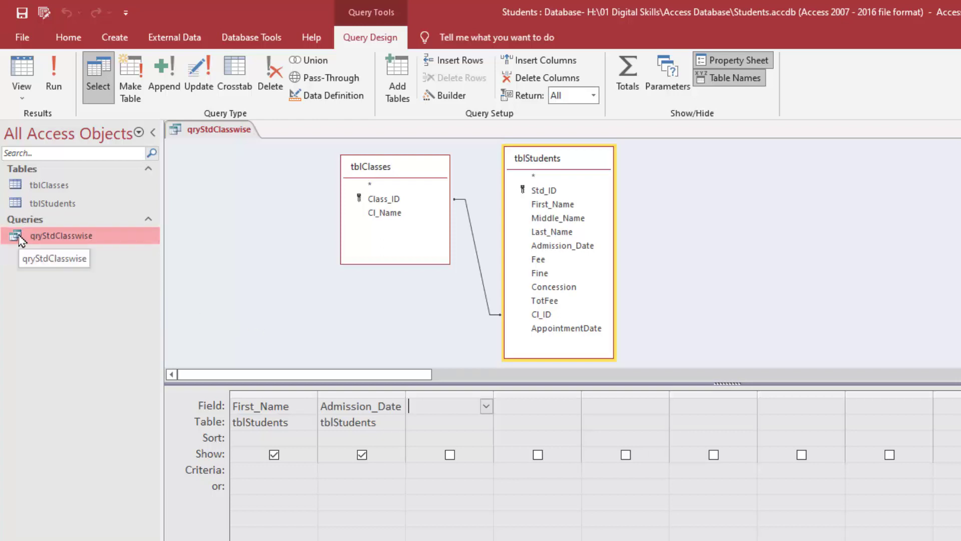
Step: Run the qryStdClasswise query and examine the Admission Date values in its results
double_click(20, 238)
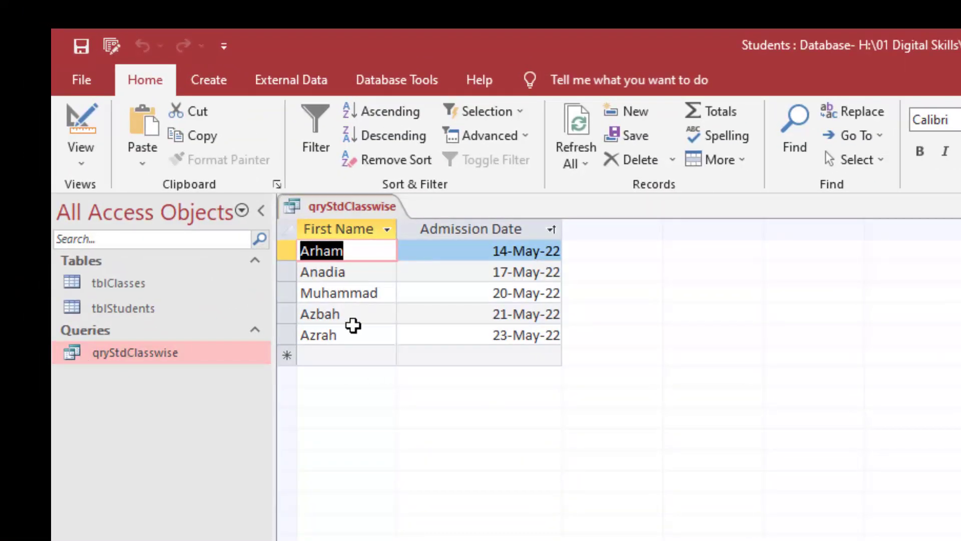
click(470, 229)
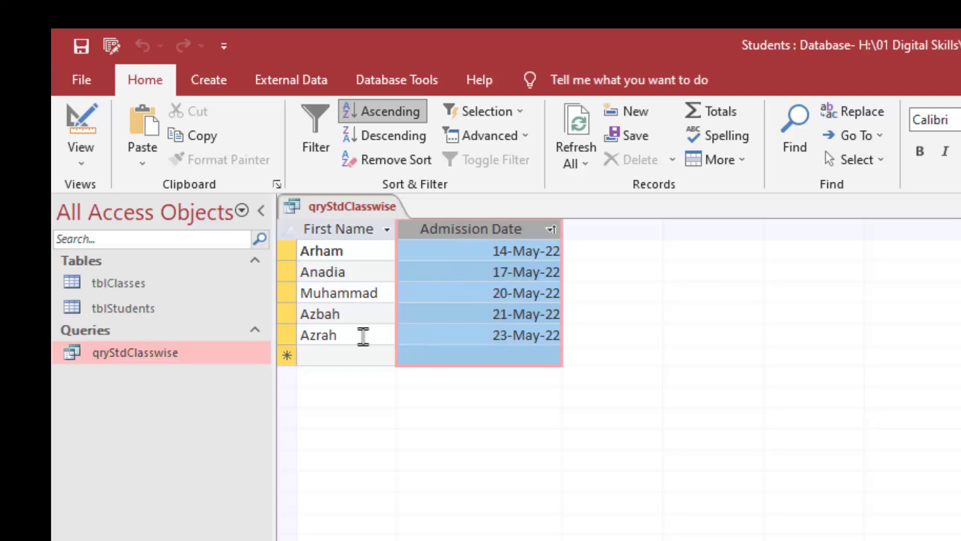
drag(488, 334, 569, 333)
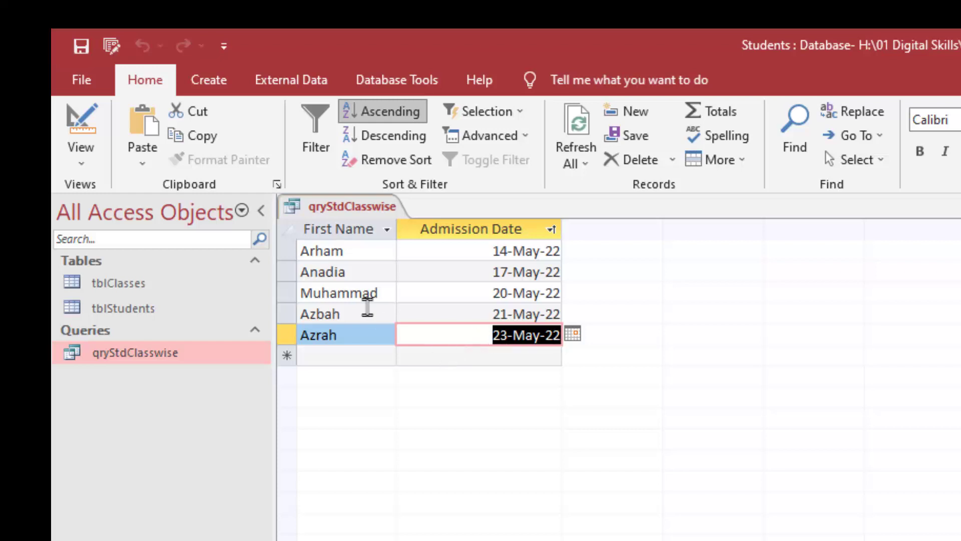
Step: Return to Design view, add a calculated field date() in the third grid column and show the query results
click(80, 132)
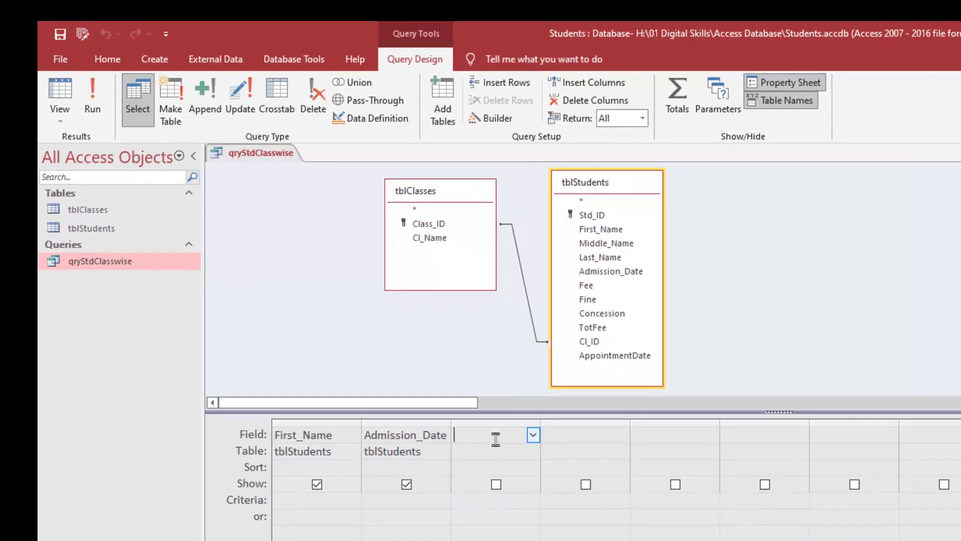
text(date())
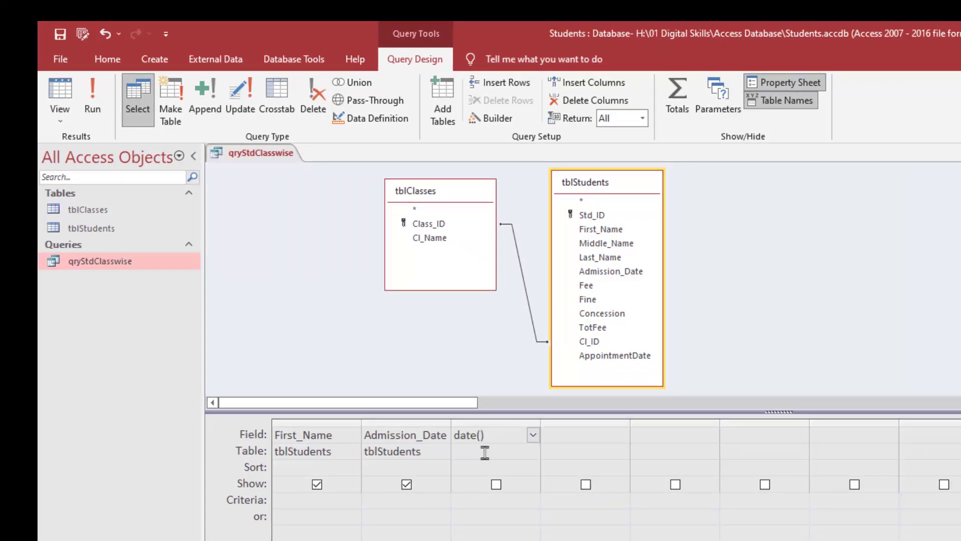
click(484, 453)
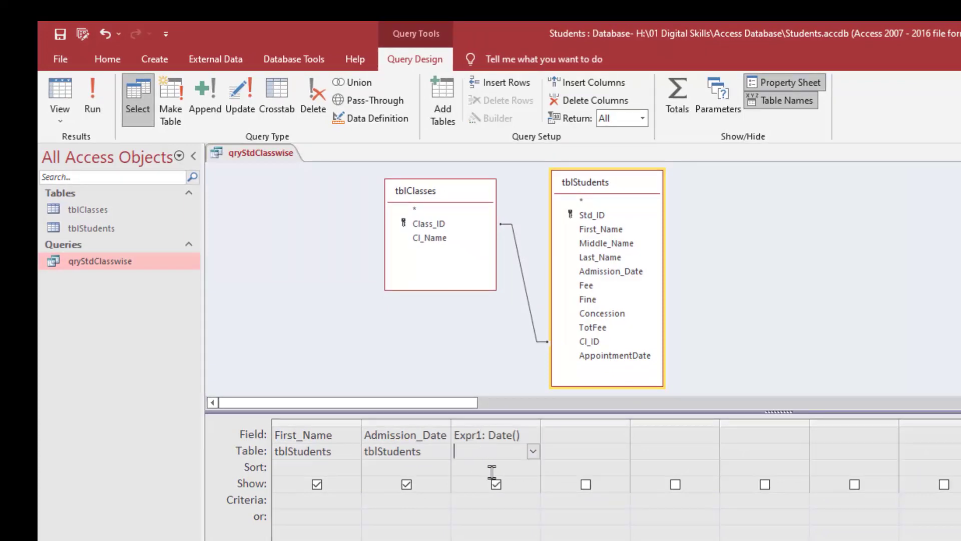
double_click(481, 435)
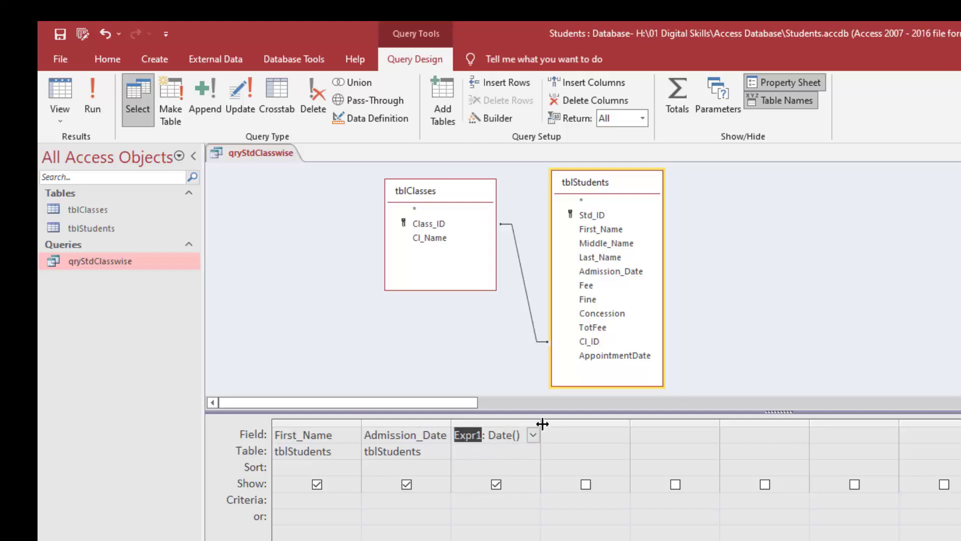
drag(542, 424, 549, 423)
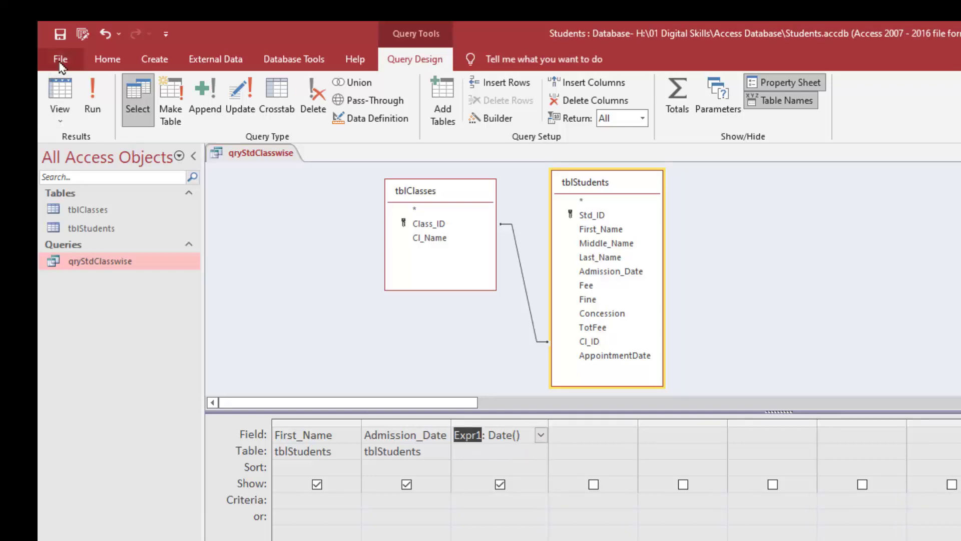
click(65, 91)
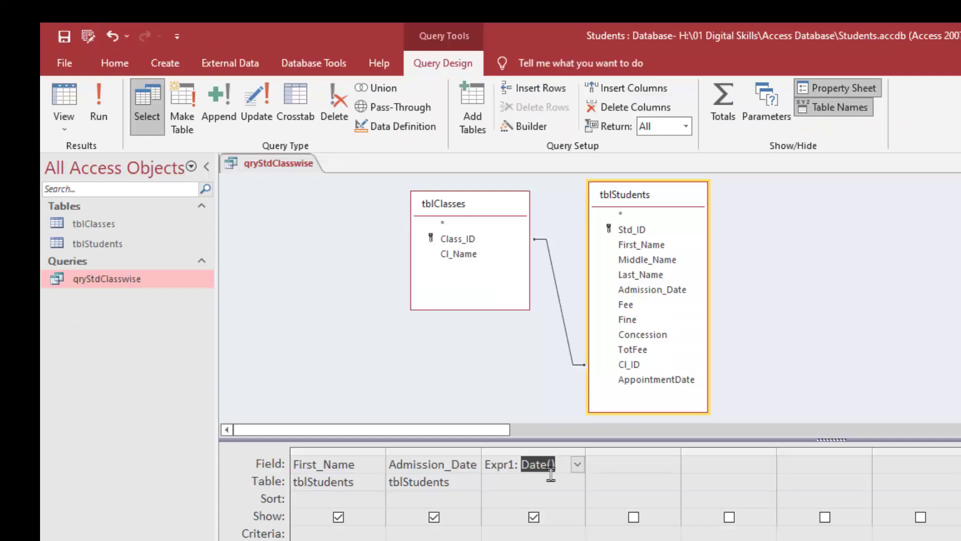
Step: Widen the third and fourth grid columns and add a calculated field date()-6 in the fourth column
click(531, 481)
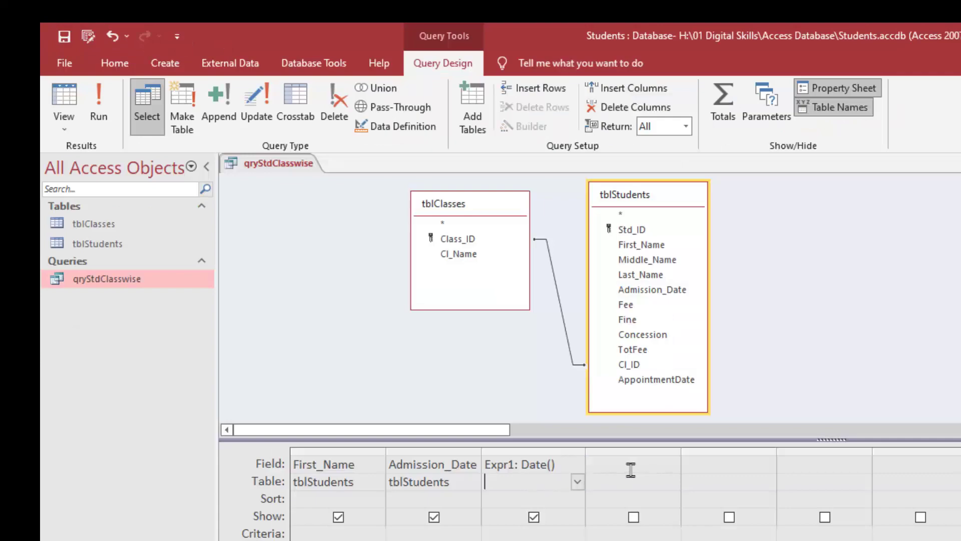
drag(682, 452, 719, 452)
drag(585, 452, 596, 452)
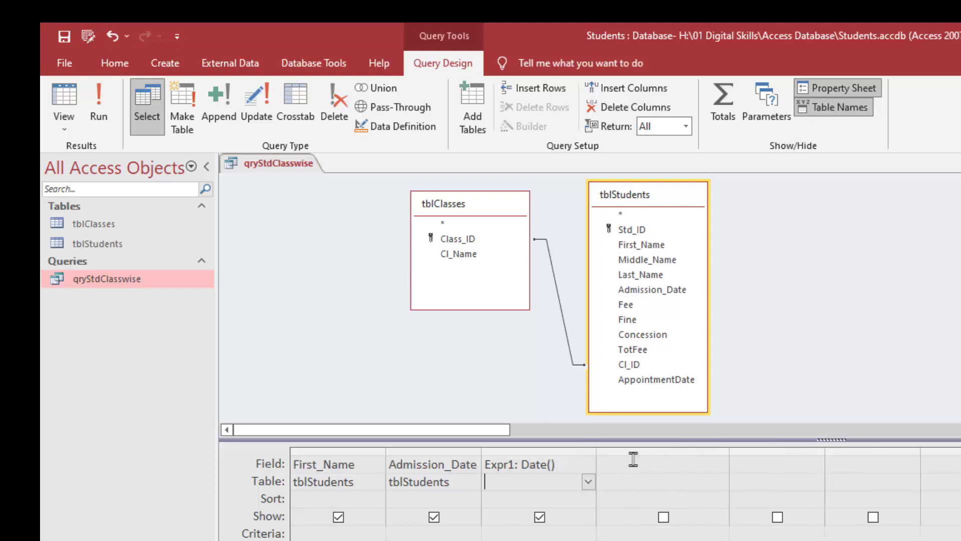
click(634, 462)
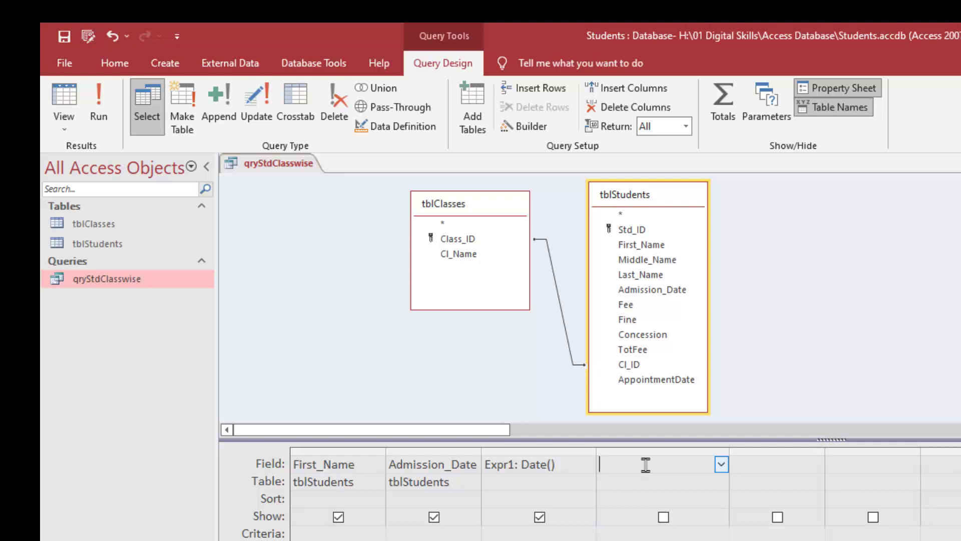
text(date()-6)
click(645, 483)
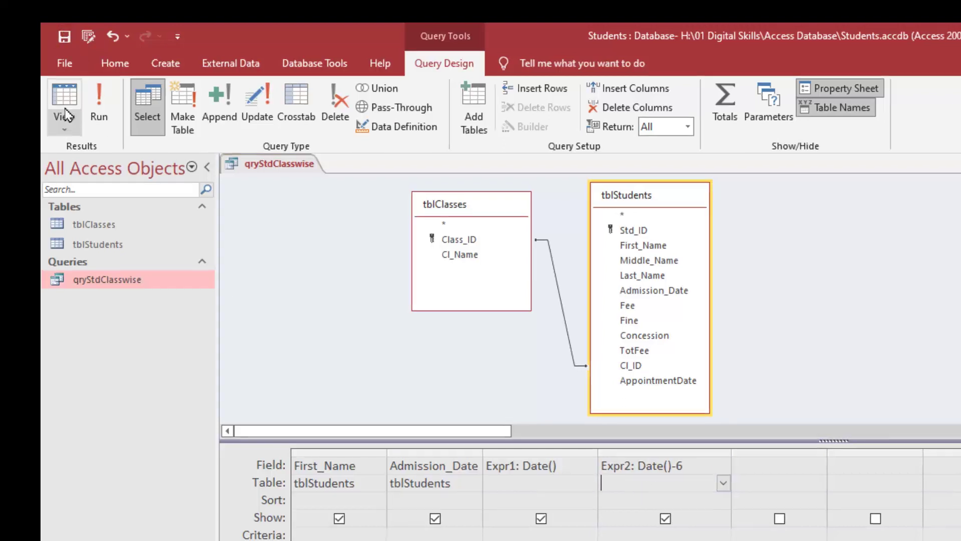
Step: Show the query results and compare the date() and date()-6 columns with the system date
click(67, 115)
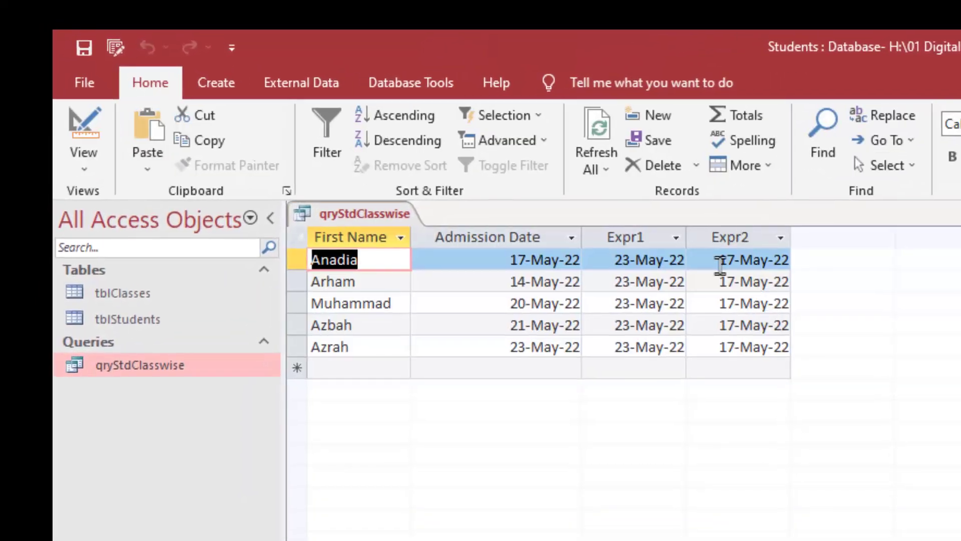
click(627, 239)
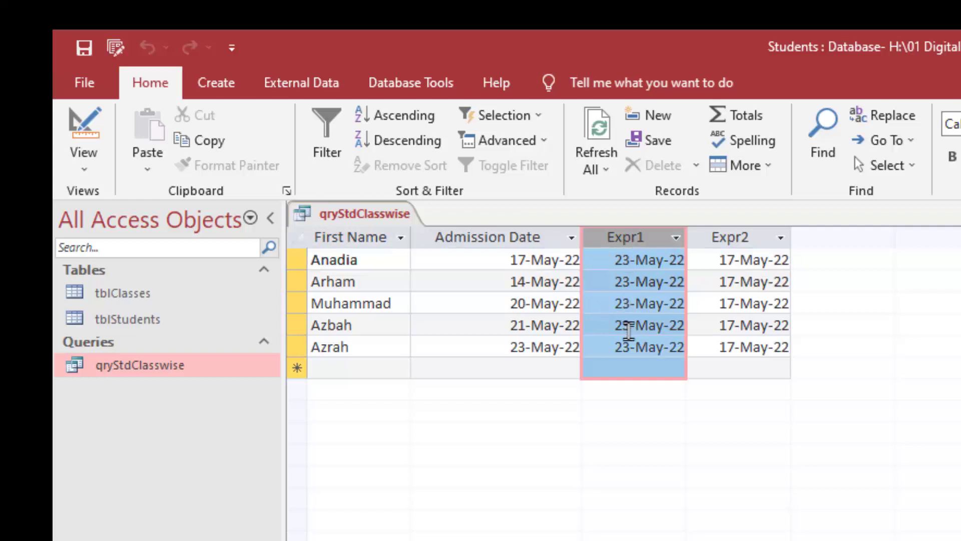
click(714, 235)
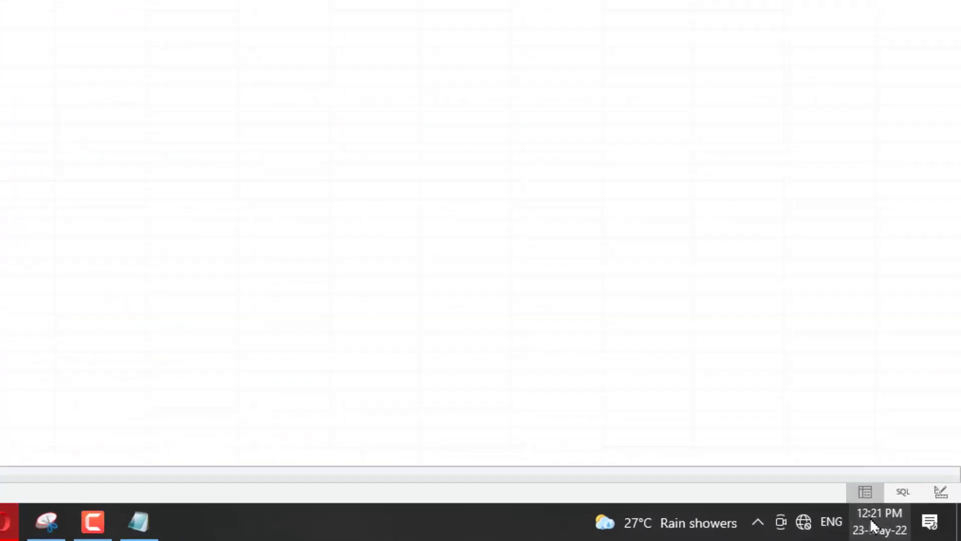
click(871, 525)
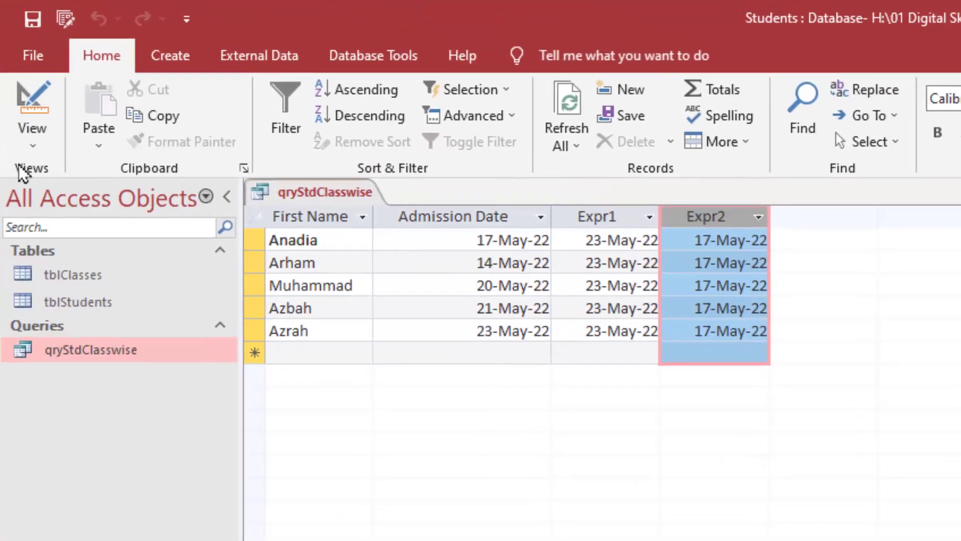
Step: Return to Design view, set the Admission_Date criteria to Between Date() And Date()-6, and widen that column
click(33, 103)
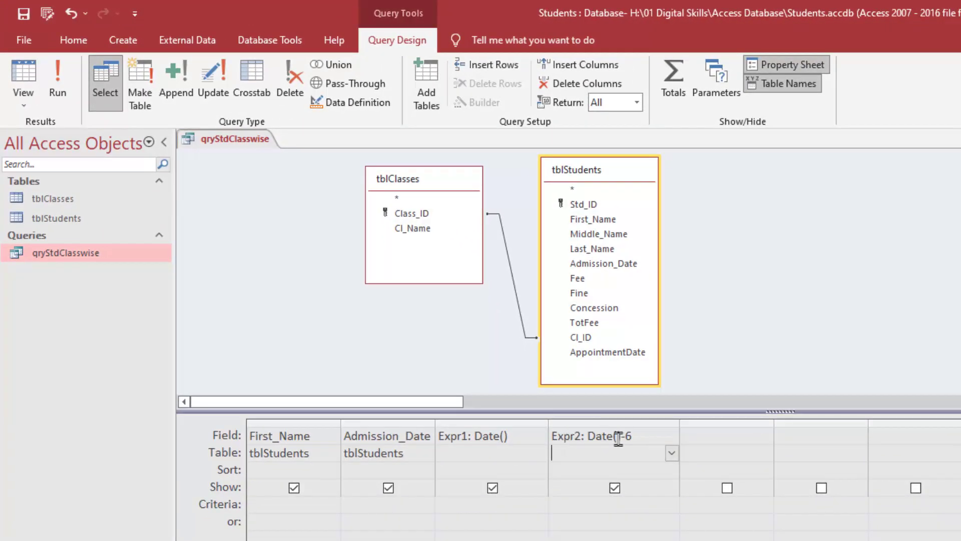
drag(650, 436, 552, 438)
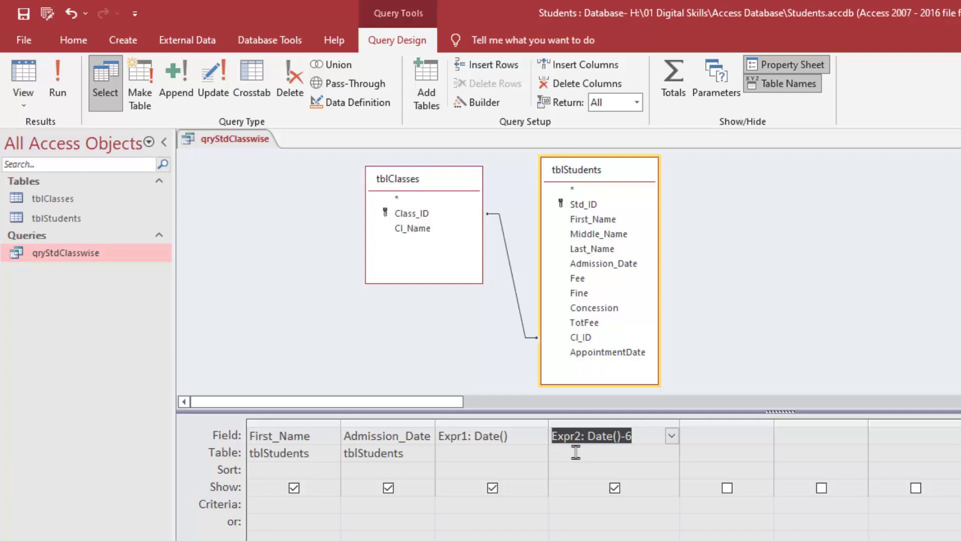
click(575, 452)
click(373, 506)
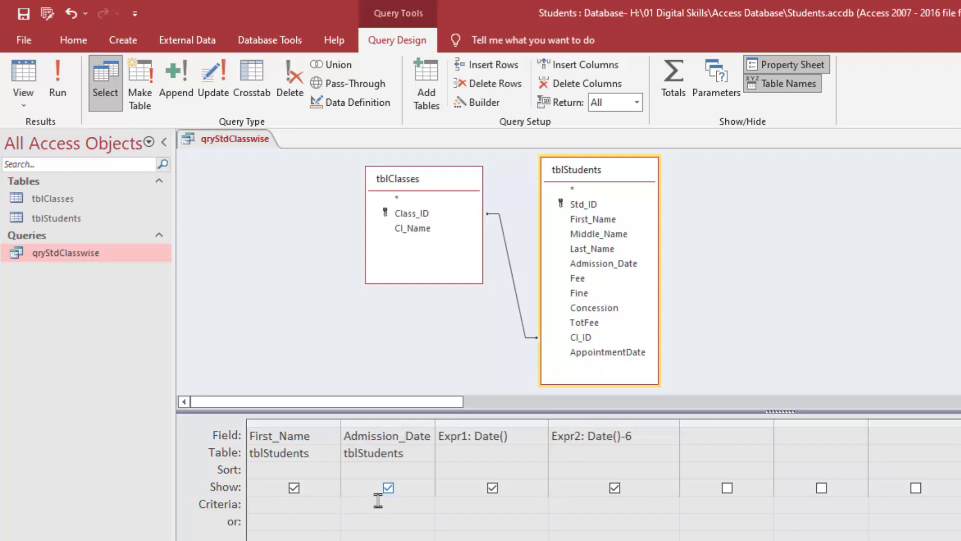
right_click(362, 501)
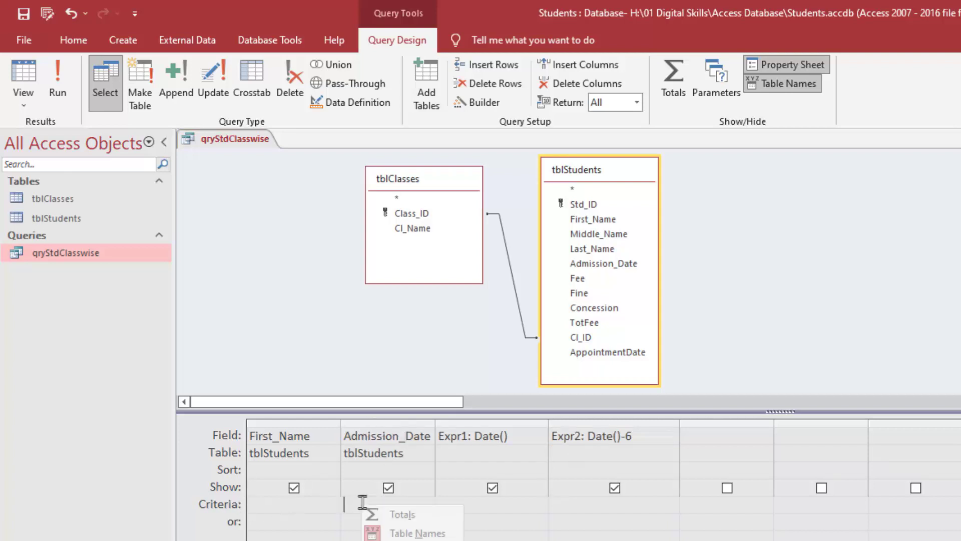
click(367, 521)
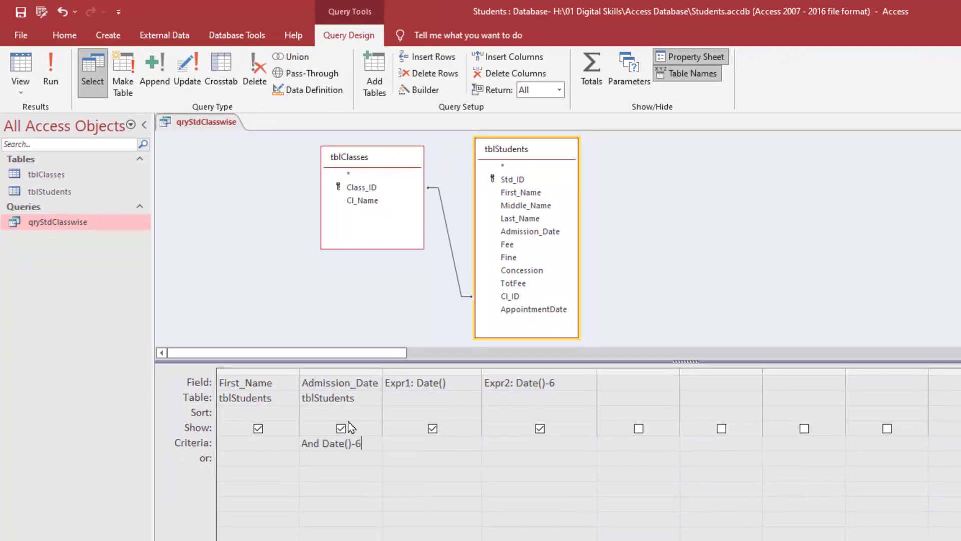
drag(382, 371, 455, 371)
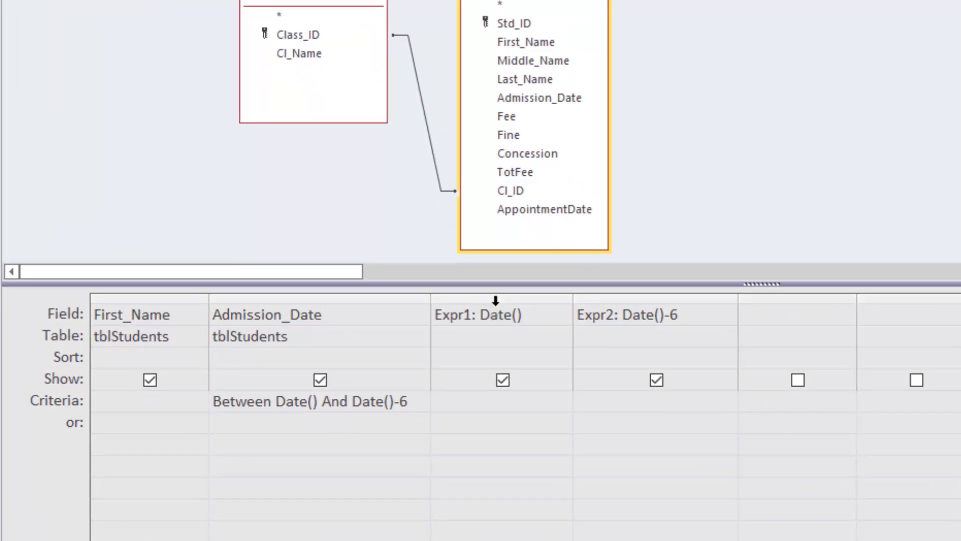
Step: Review the Date() and Date()-6 columns and the Between operator in the Admission_Date criterion
drag(496, 299, 633, 299)
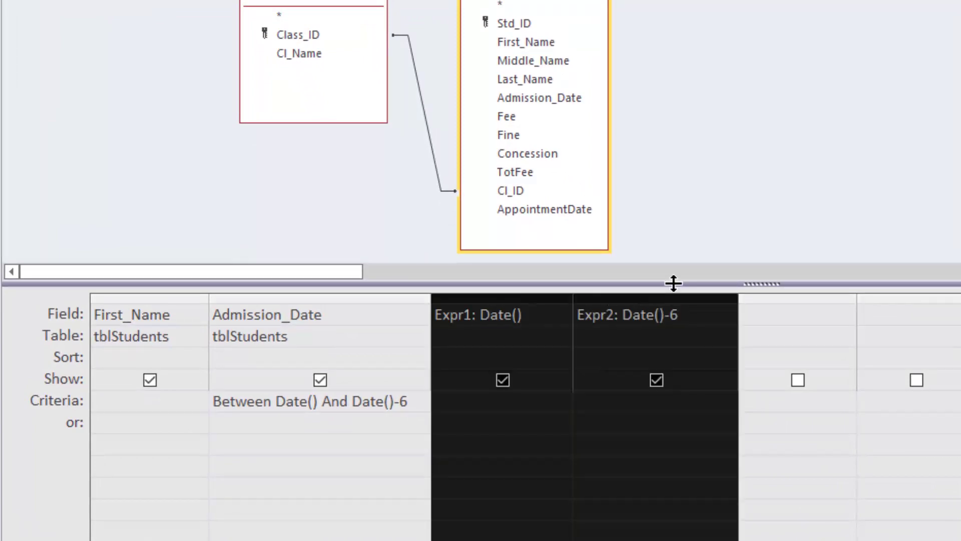
click(364, 471)
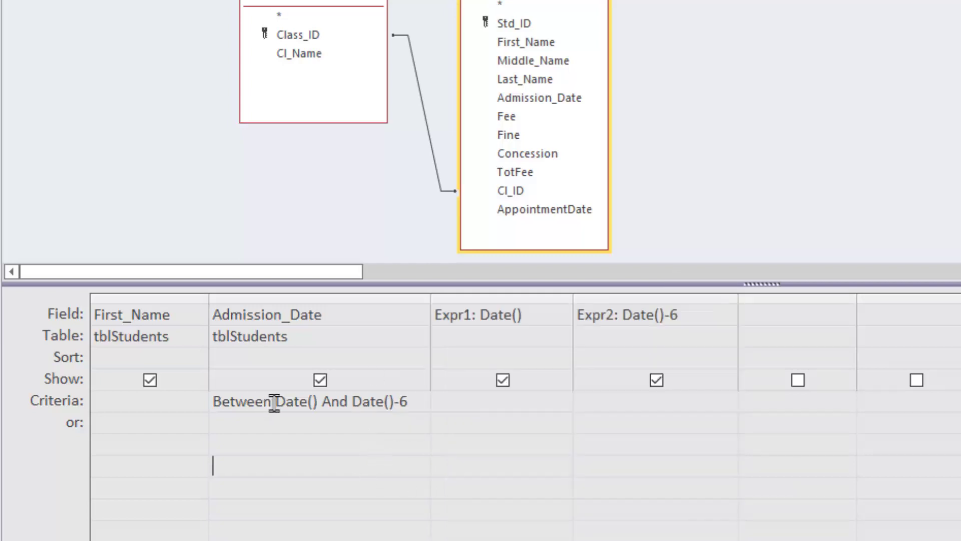
drag(272, 401, 214, 404)
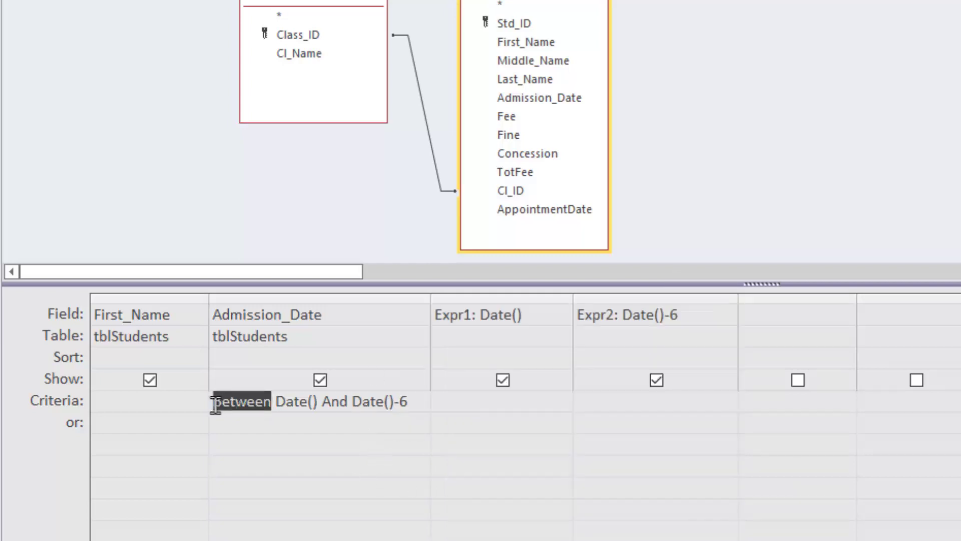
click(236, 423)
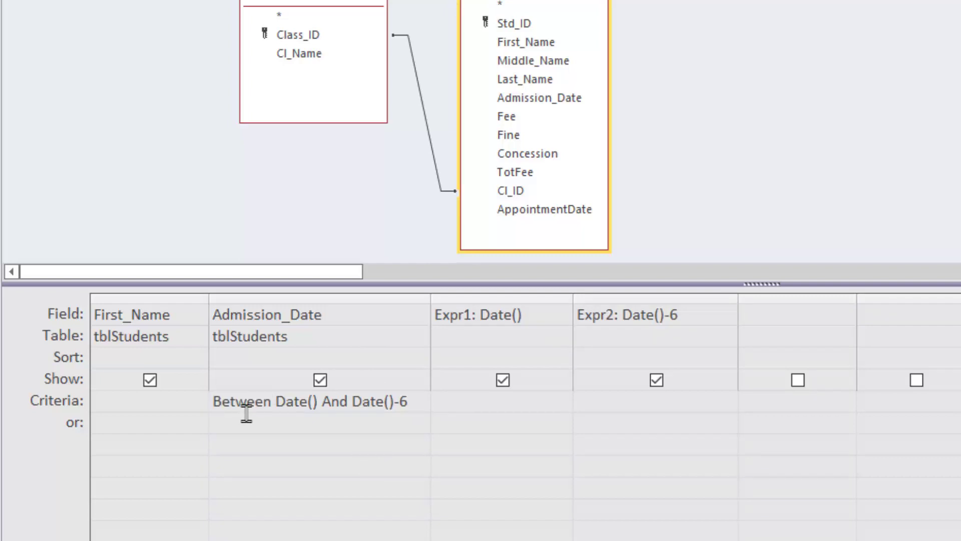
drag(273, 401, 213, 401)
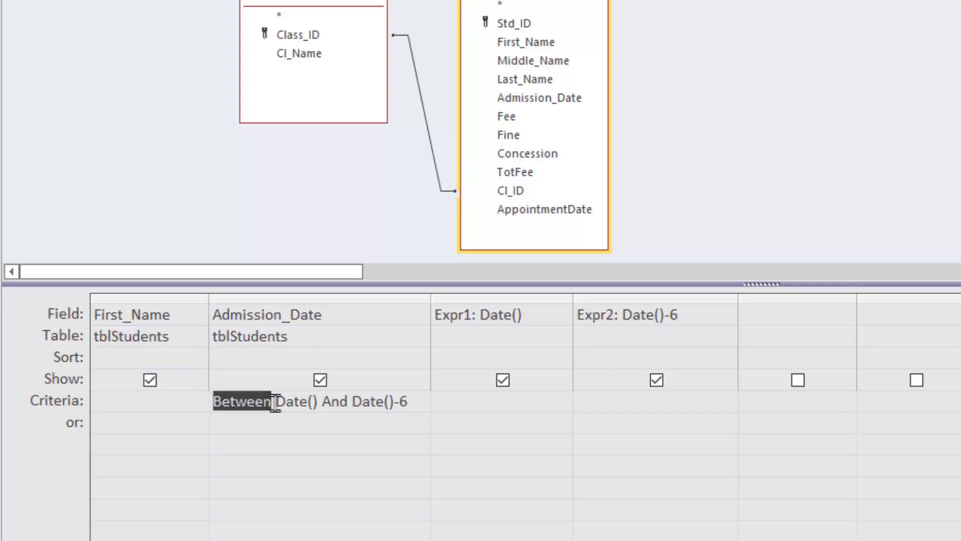
click(284, 423)
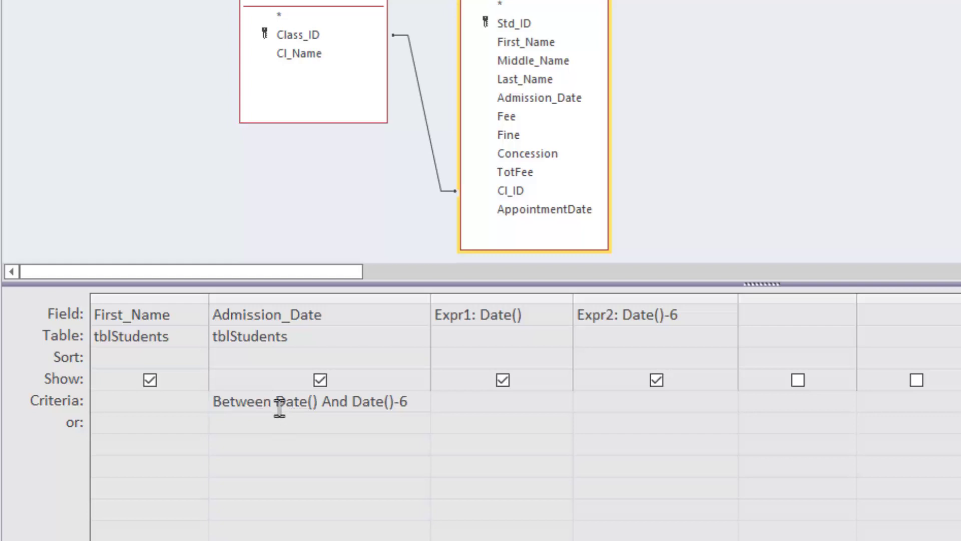
Step: Examine the Date() and Date()-6 limits and the And operator joining them in the Admission_Date criterion
drag(276, 400, 318, 401)
drag(311, 426, 410, 400)
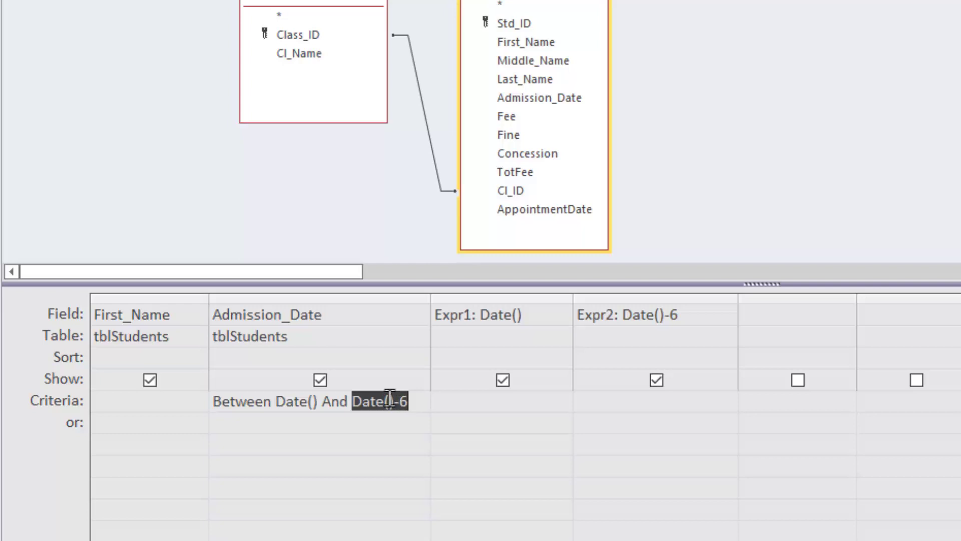
drag(276, 400, 410, 403)
drag(322, 401, 409, 403)
drag(300, 401, 409, 401)
drag(322, 401, 348, 401)
click(334, 423)
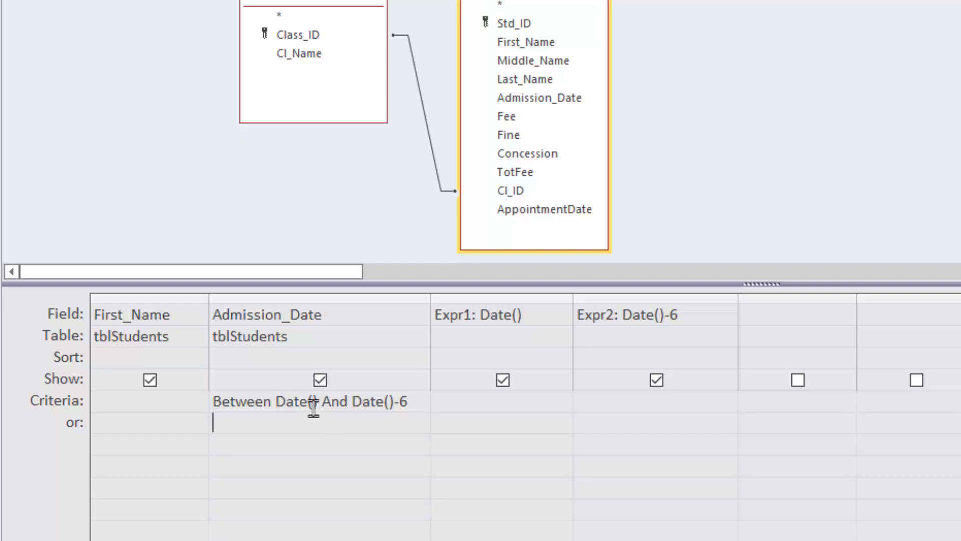
drag(277, 402, 401, 402)
click(409, 402)
click(365, 422)
drag(275, 401, 407, 401)
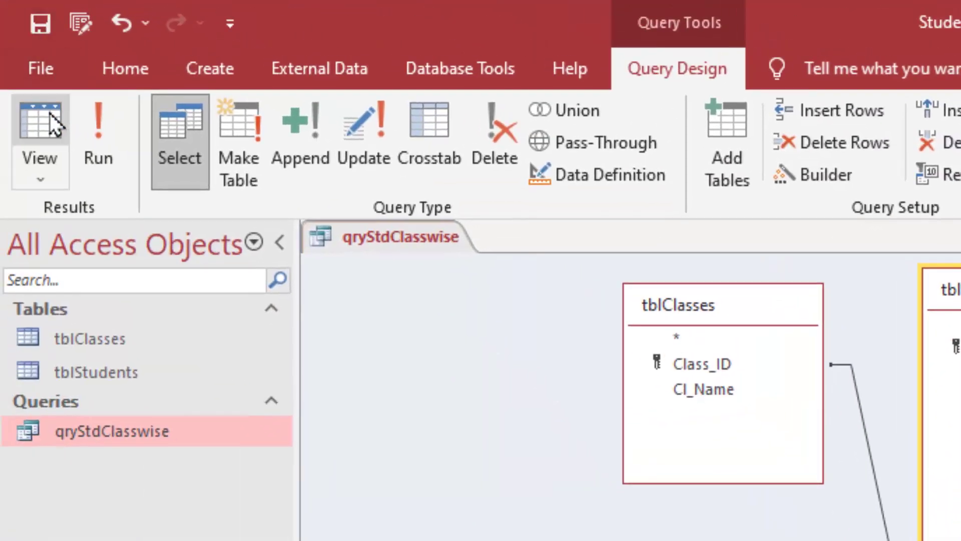
Step: Run the query and examine the first record and the Admission Date column in the filtered results
click(93, 120)
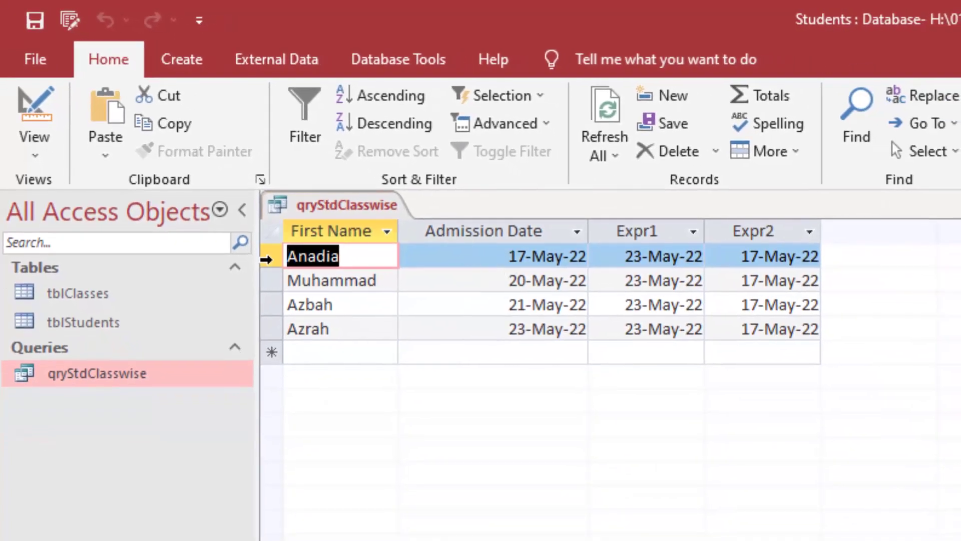
click(272, 256)
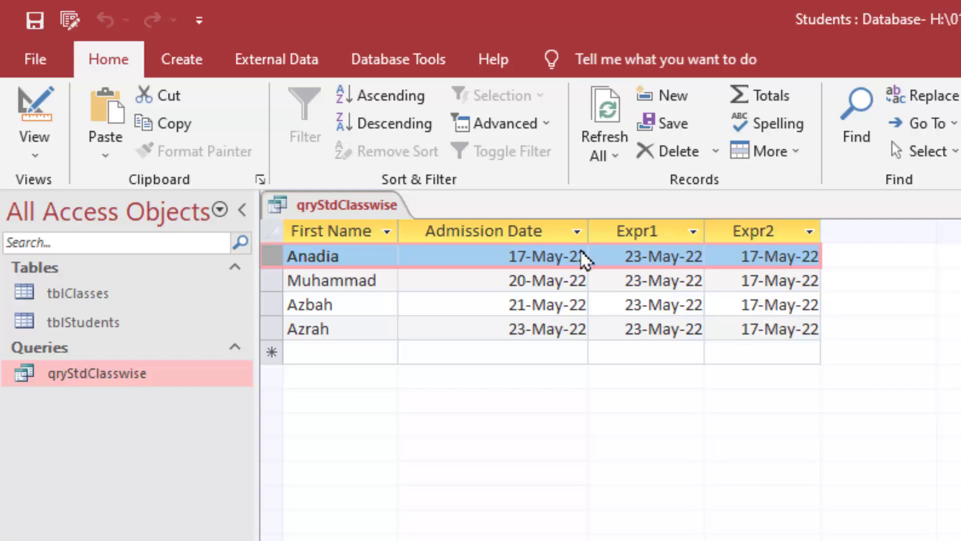
click(535, 232)
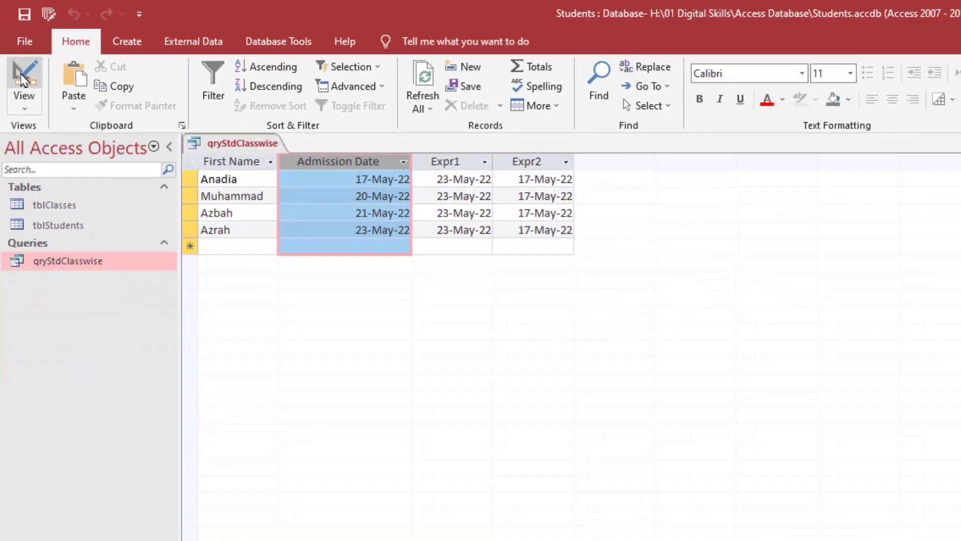
Step: Return to Design view, delete the Expr1 and Expr2 calculated columns and save the query
click(34, 141)
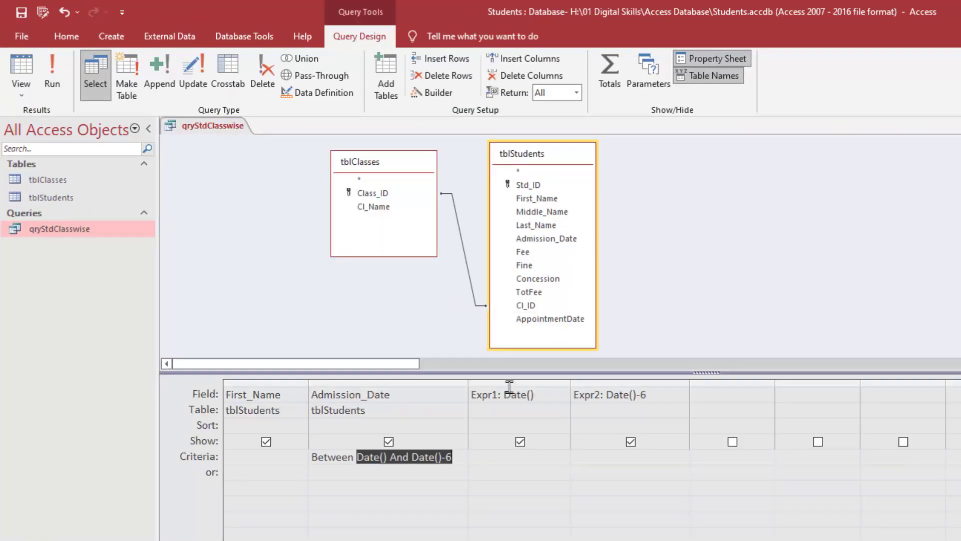
drag(508, 384, 627, 383)
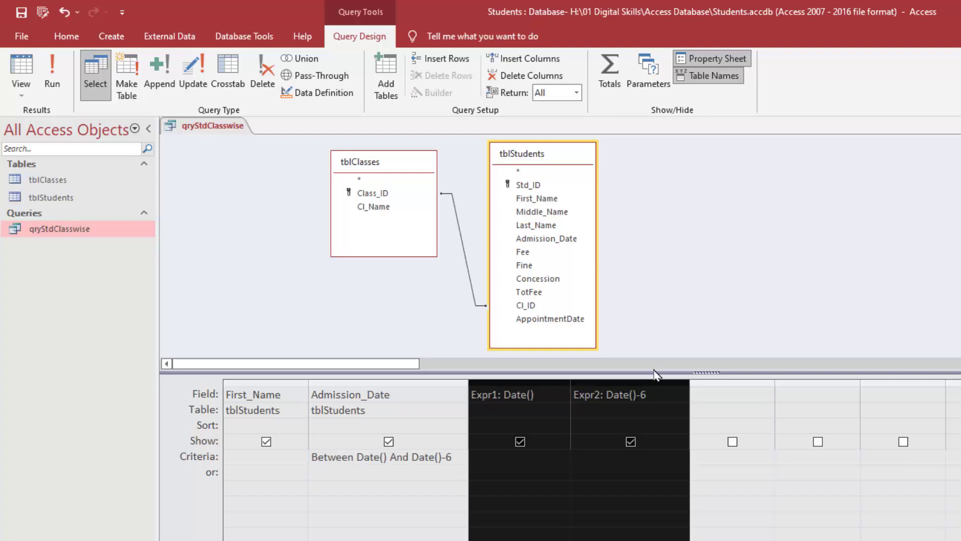
key(Delete)
click(21, 12)
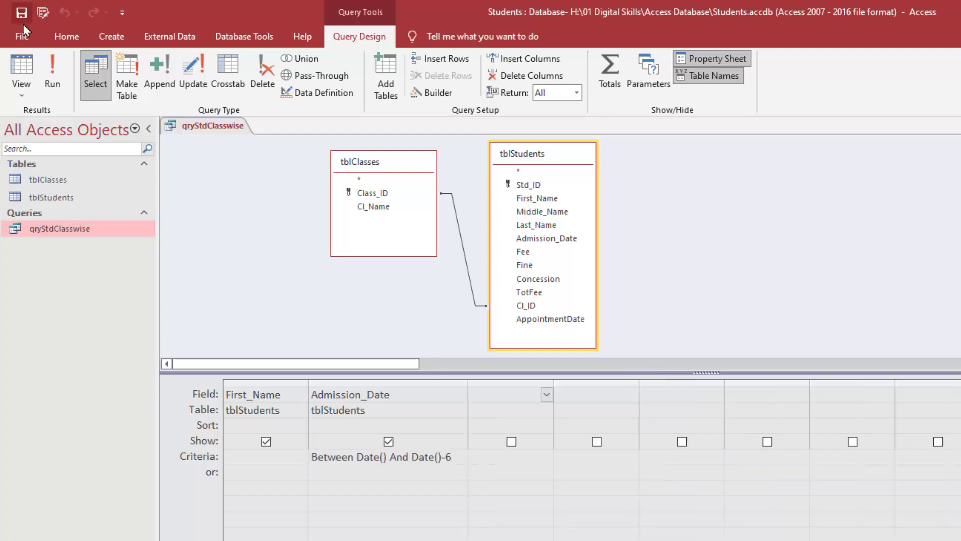
Step: Show the query results and compare the admission dates of the first and last records
click(21, 70)
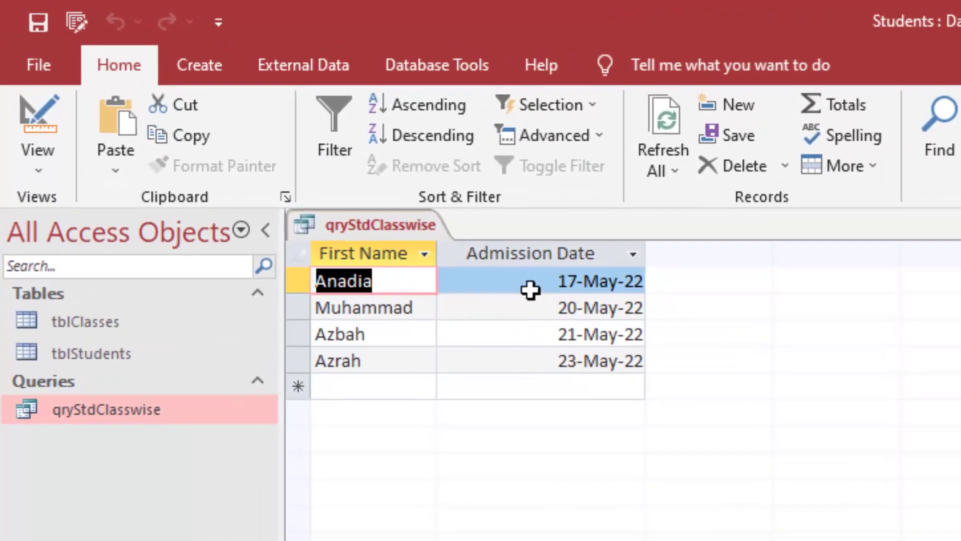
click(303, 280)
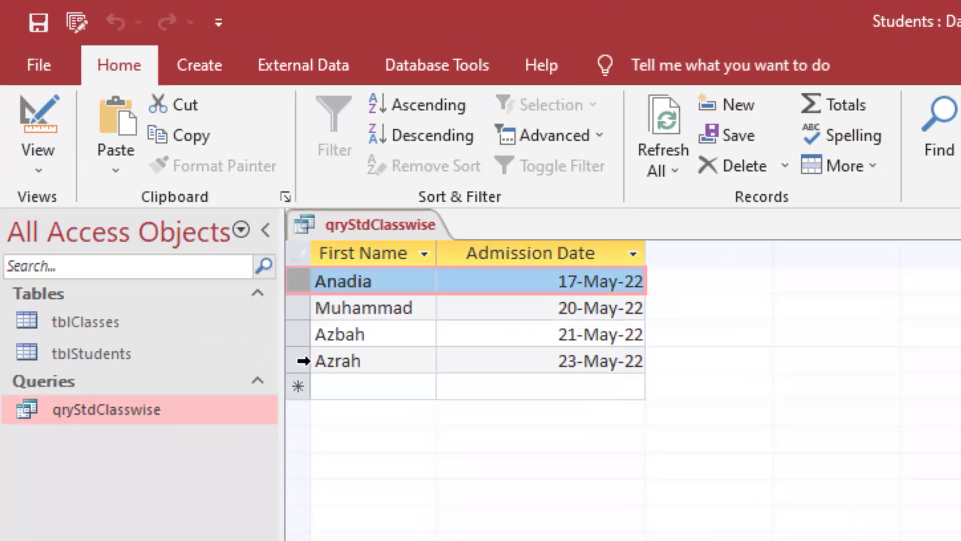
click(303, 360)
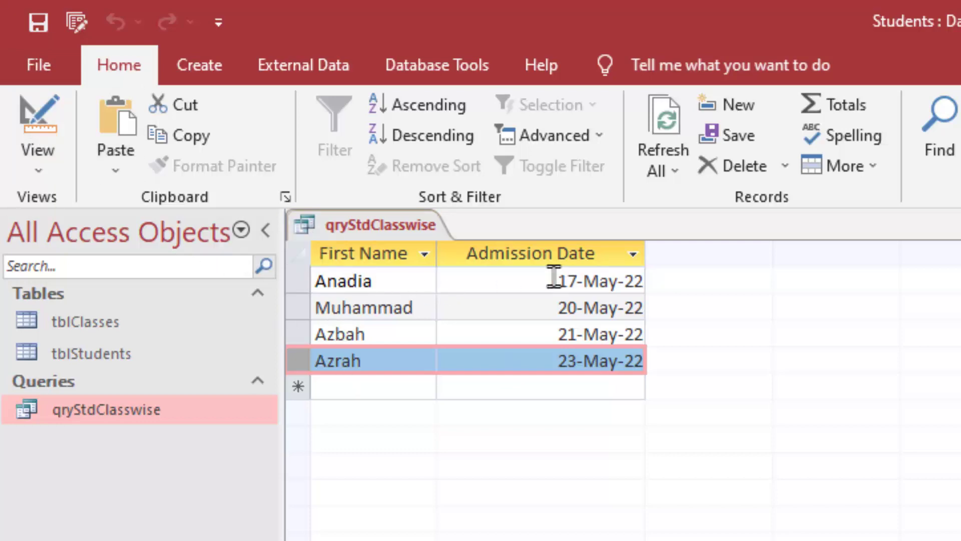
Step: Cut the Between criterion from Admission_Date in Design view, show the unfiltered results and select the 14-May-22 record
click(35, 127)
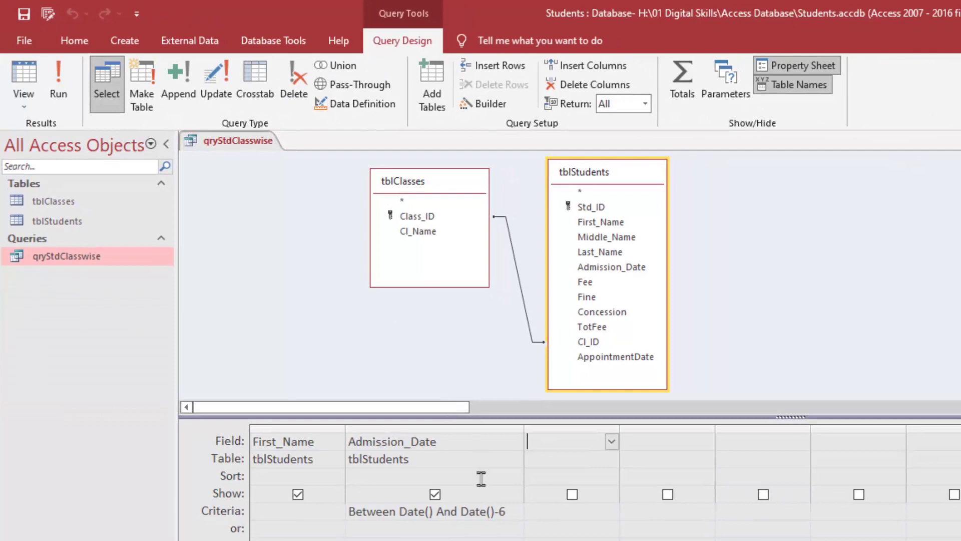
drag(508, 511, 349, 511)
right_click(368, 509)
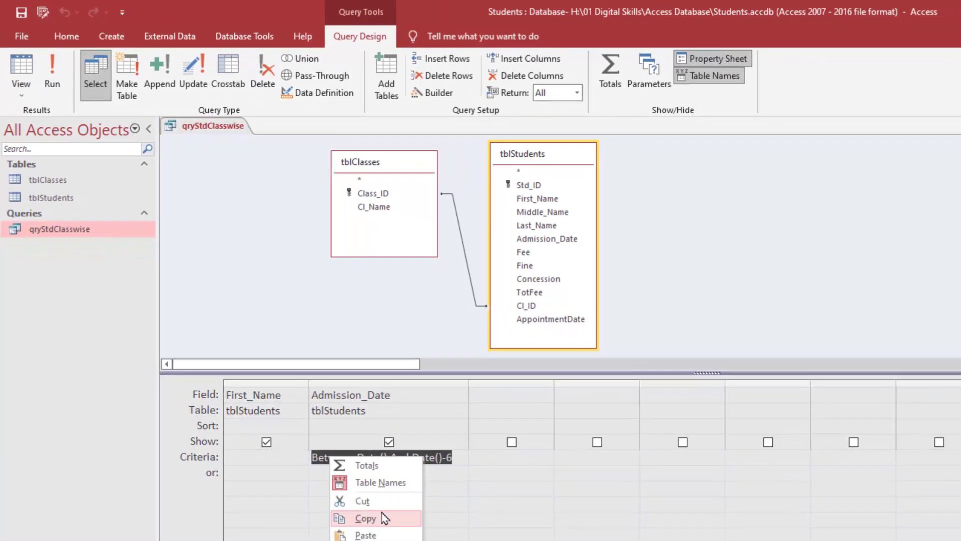
click(371, 493)
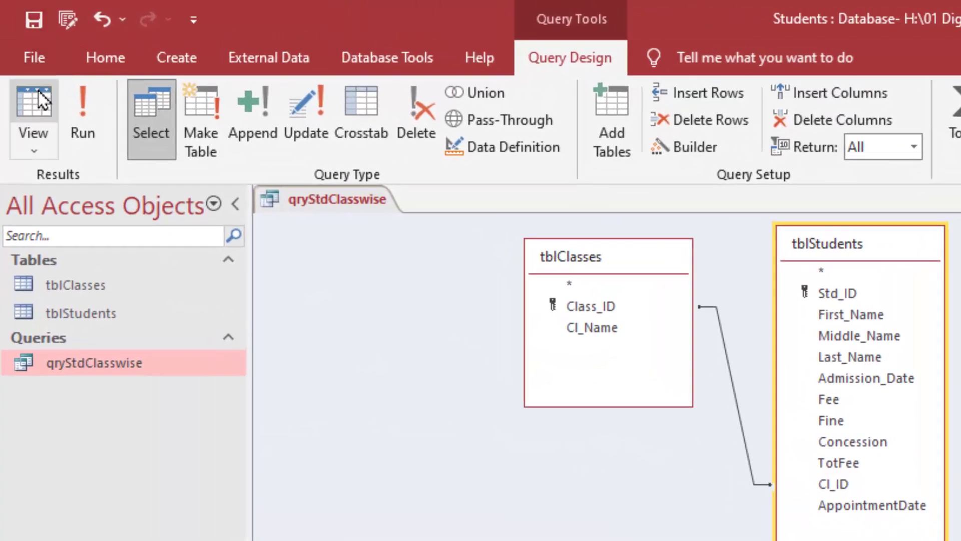
click(36, 103)
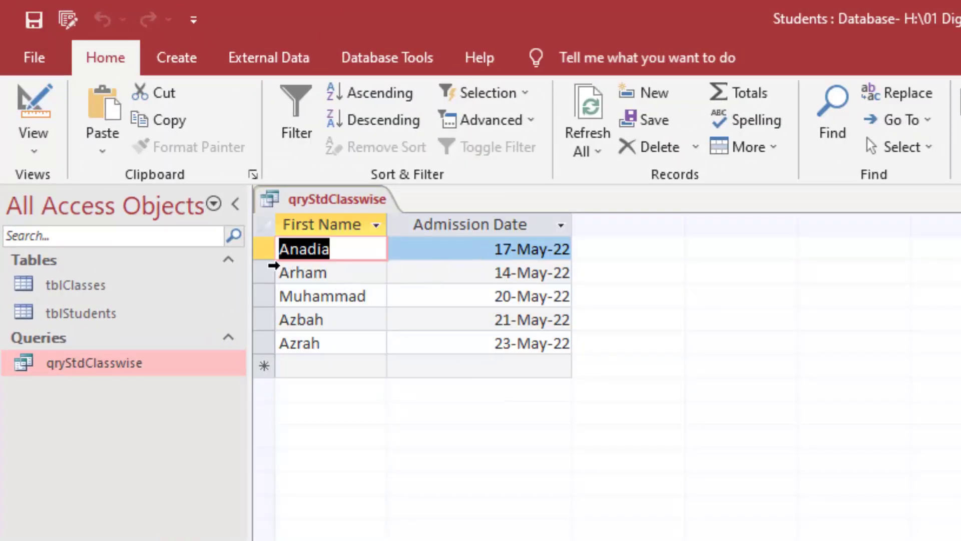
click(267, 270)
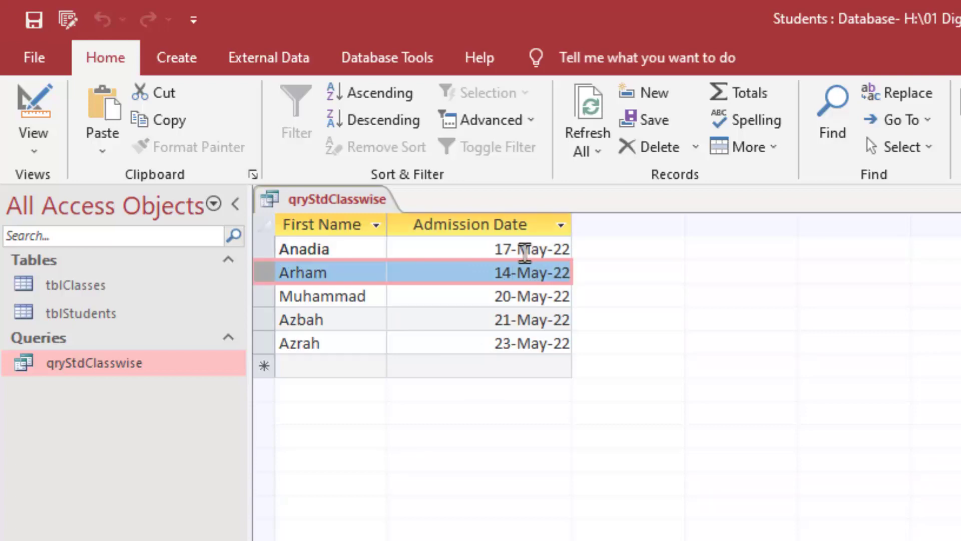
Step: Return to Design view and paste the Between Date() And Date()-6 criterion back under Admission_Date
click(35, 108)
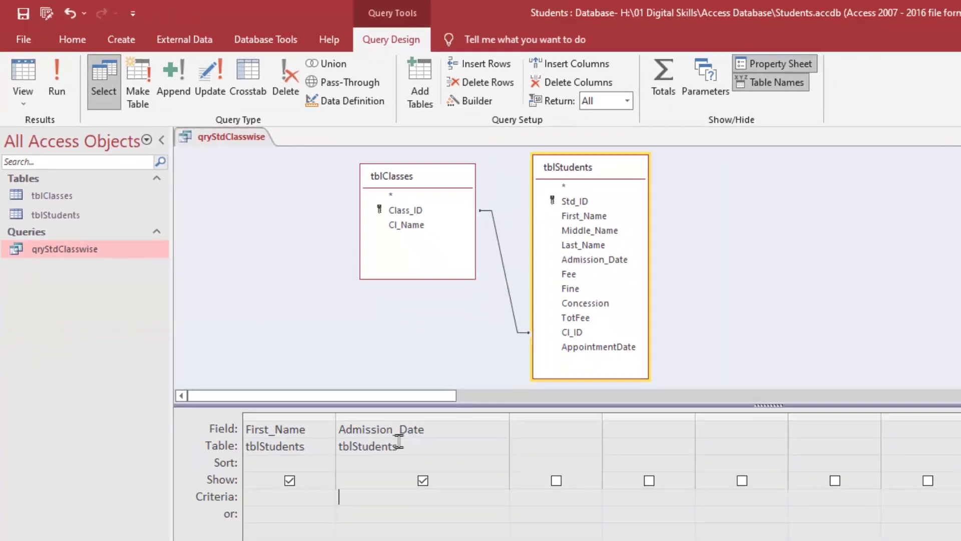
right_click(364, 496)
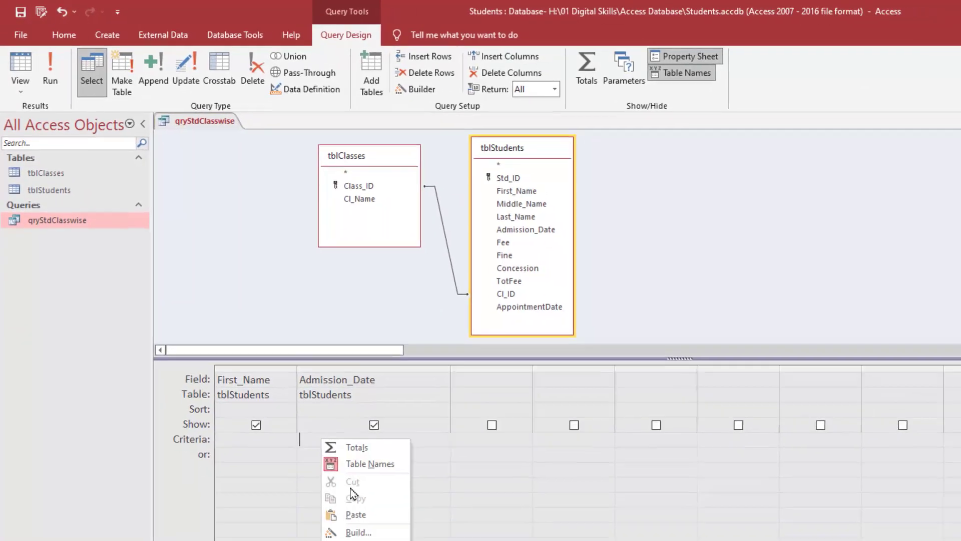
click(365, 501)
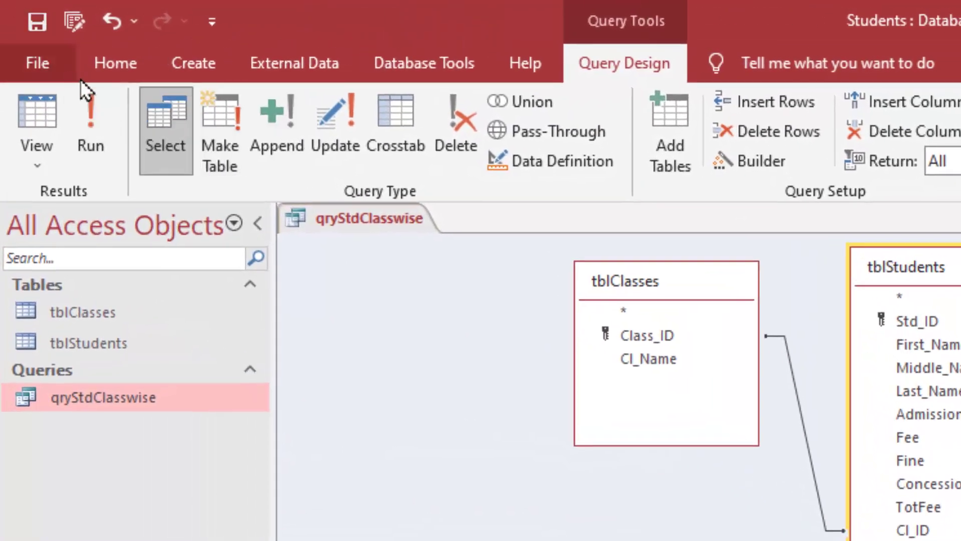
Step: Run the query, review all the returned student records and go back to Design view
click(94, 113)
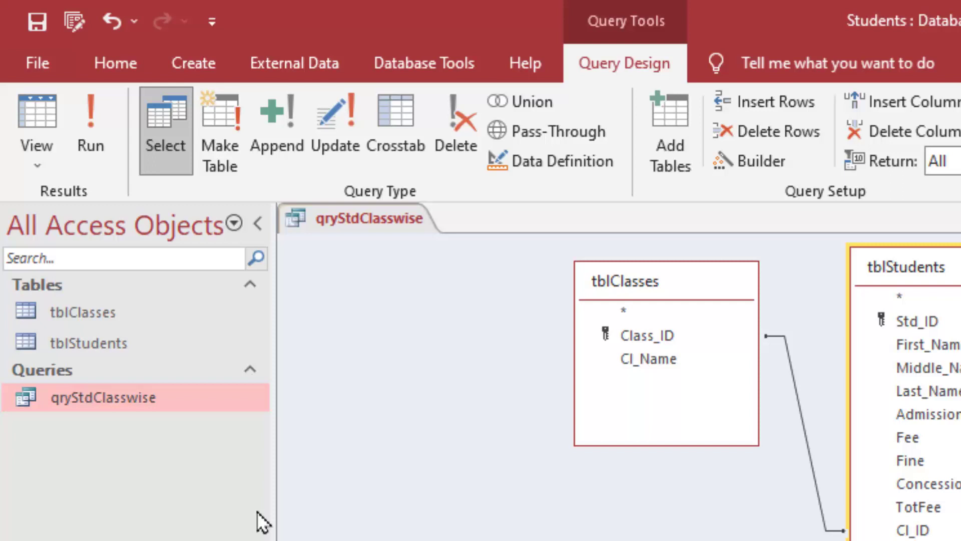
click(84, 136)
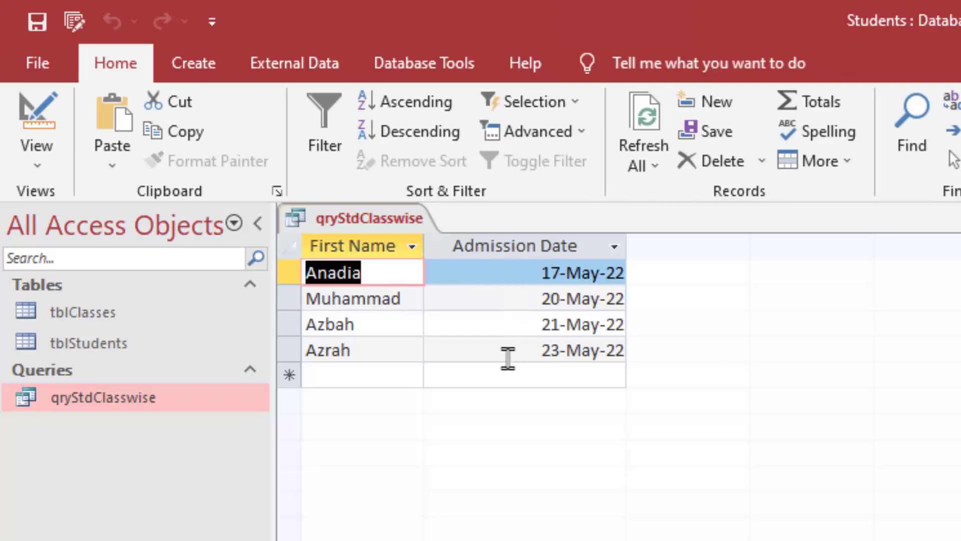
drag(279, 270, 289, 375)
click(17, 113)
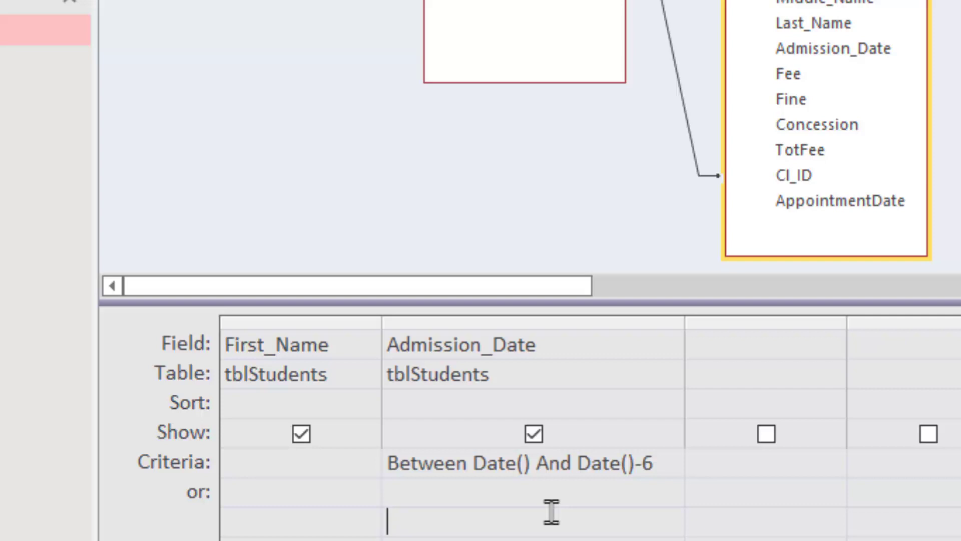
click(493, 491)
click(481, 490)
click(531, 460)
text(-1)
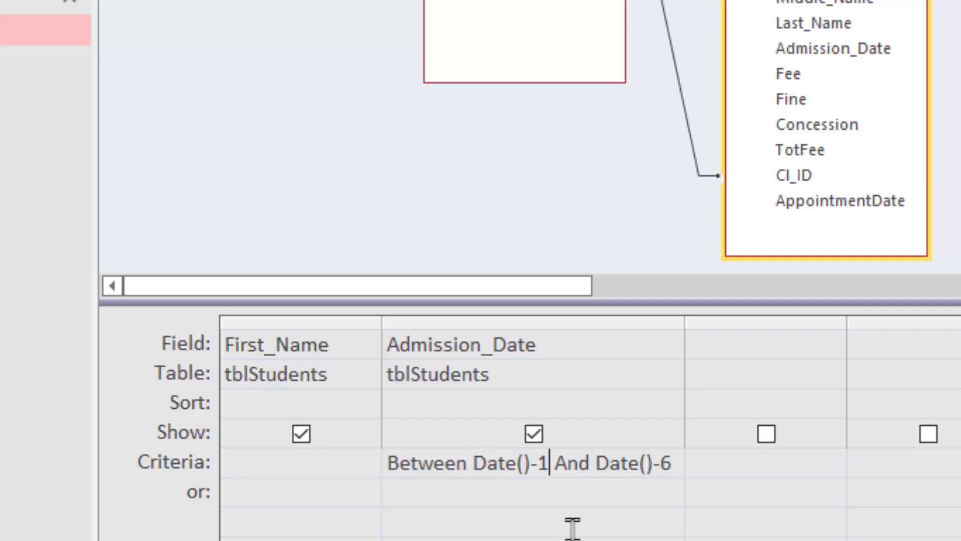
key(BackSpace)
key(BackSpace)
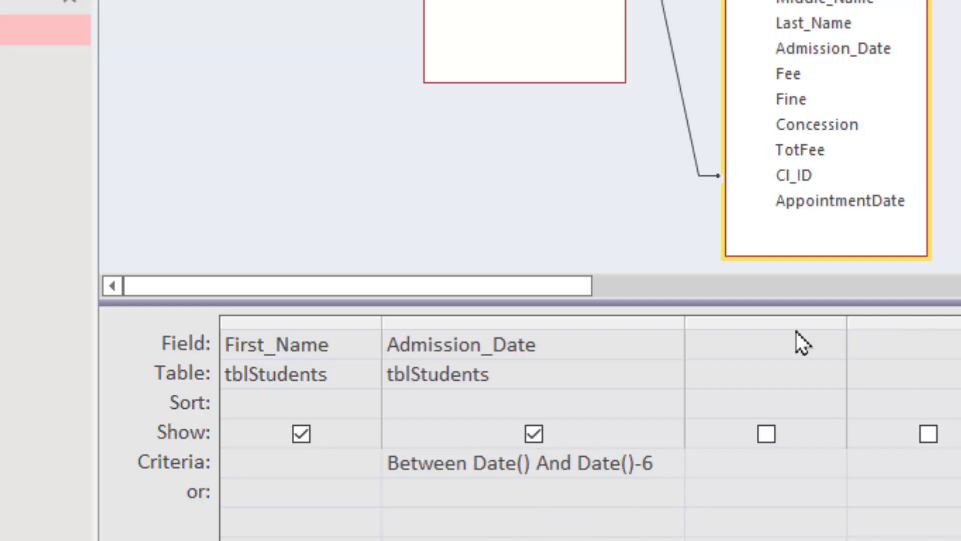
Step: Add a calculated Date() column after Admission_Date and show the query results
click(789, 343)
text(date)
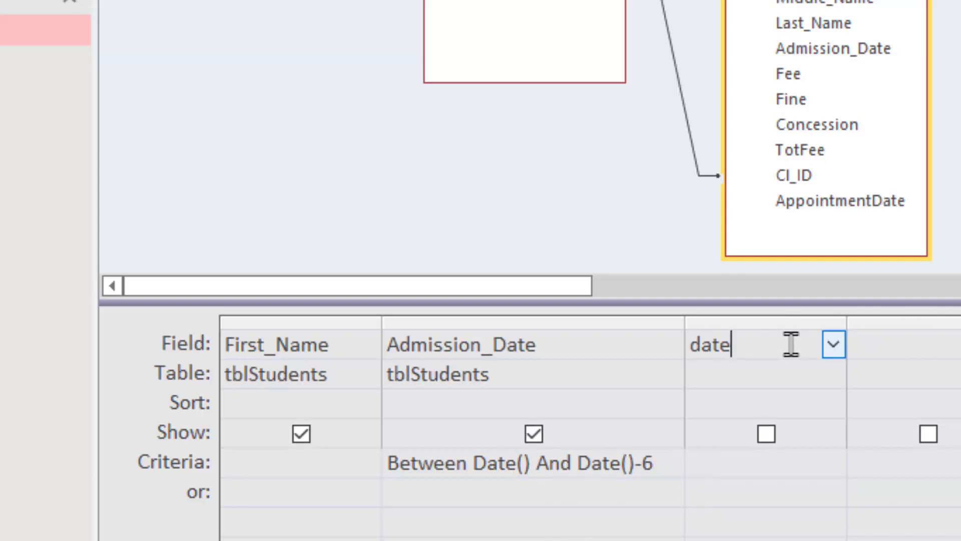
text(())
click(793, 371)
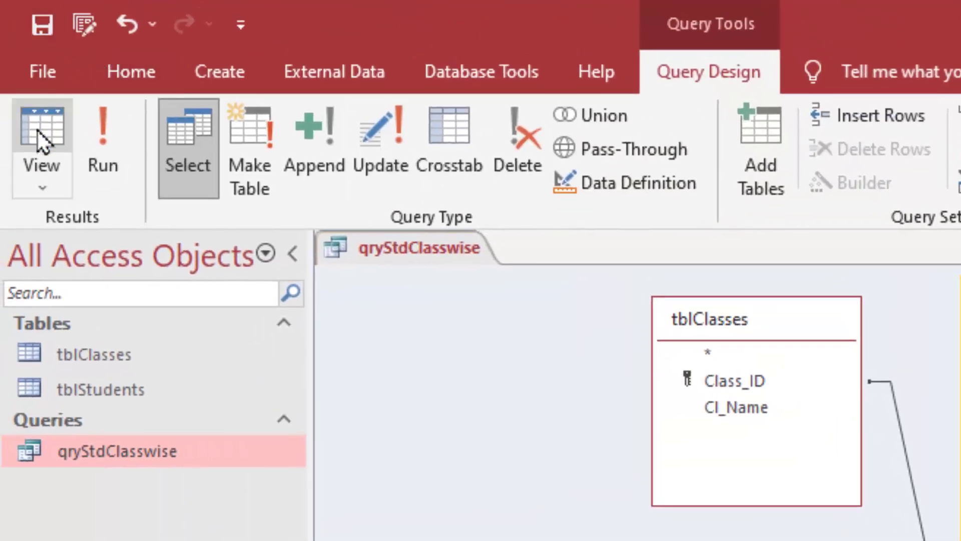
click(38, 130)
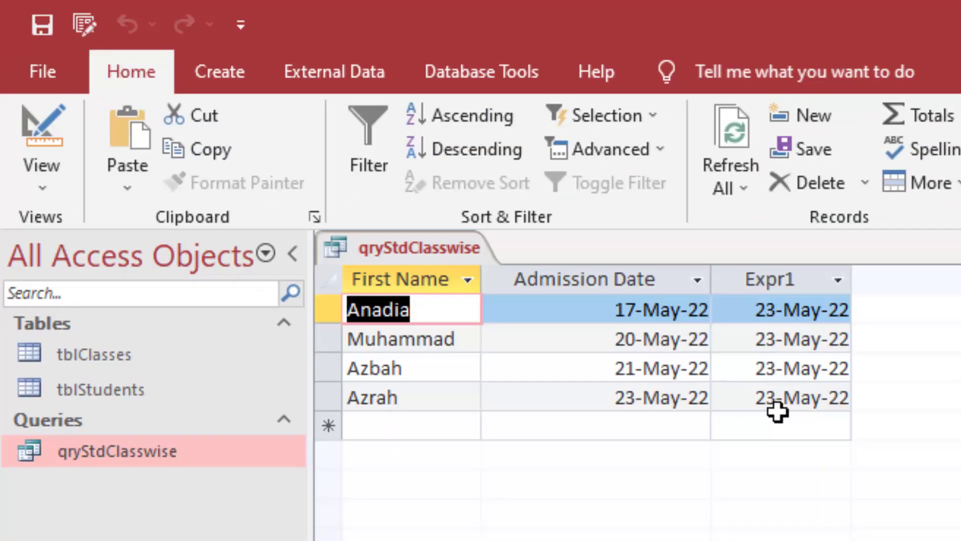
Step: Return to Design view, change the calculated date column to Date()-1, widen it slightly and run the query
click(15, 140)
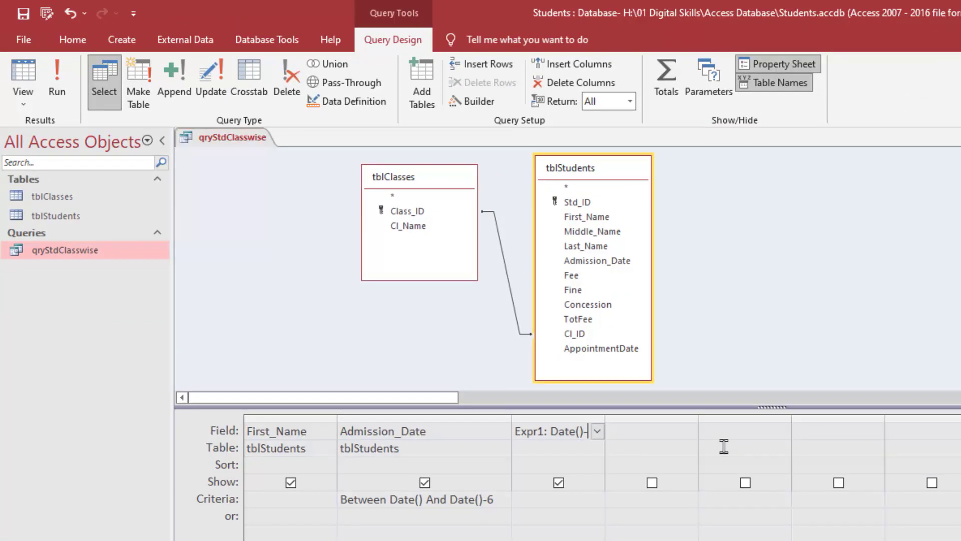
text(1)
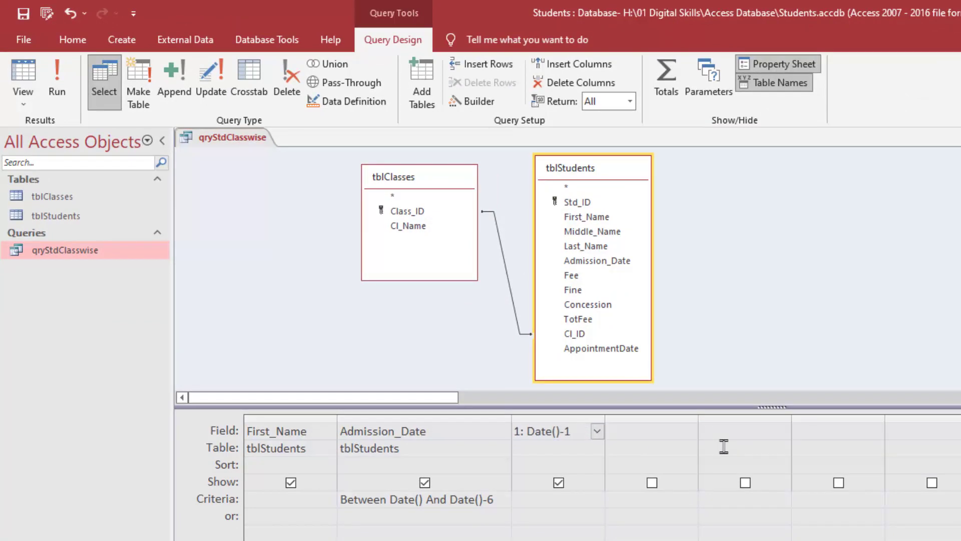
click(556, 518)
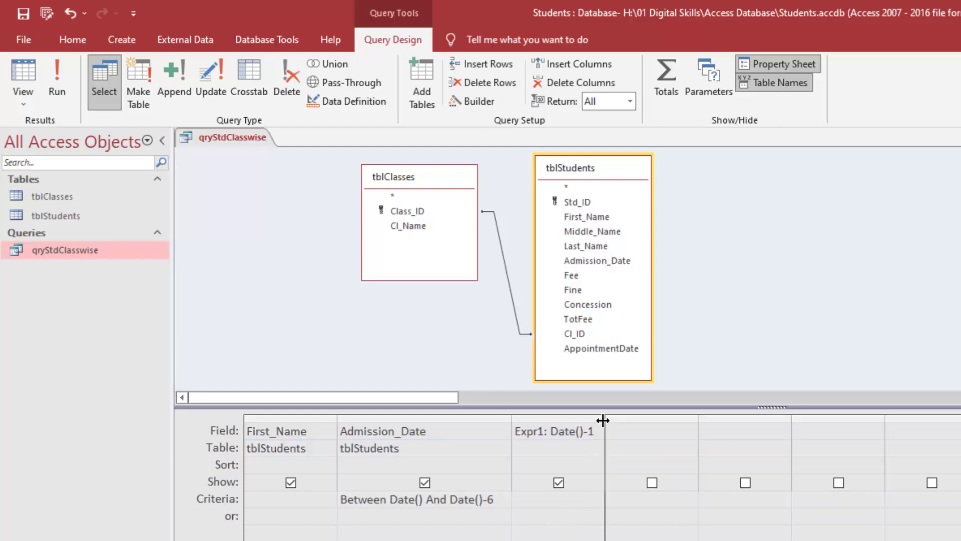
drag(605, 420, 628, 421)
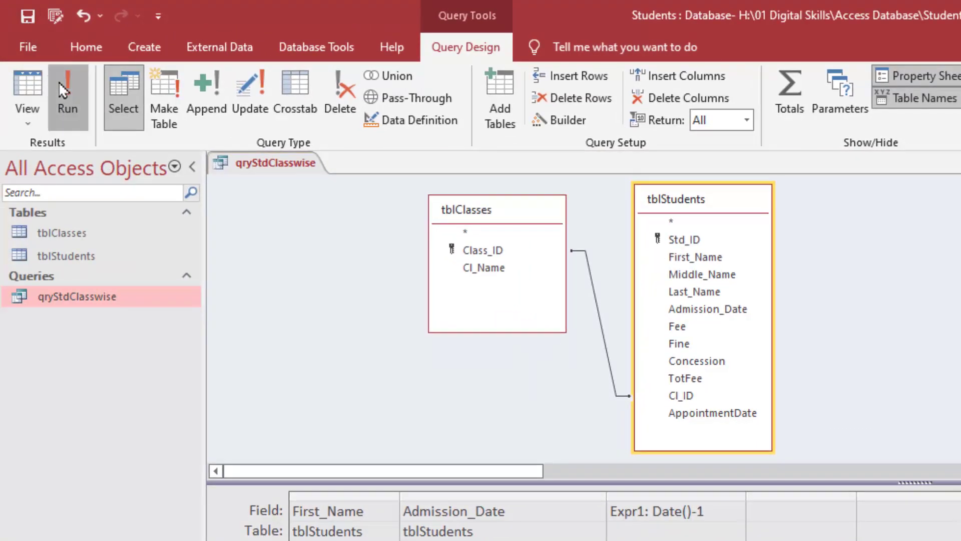
click(64, 91)
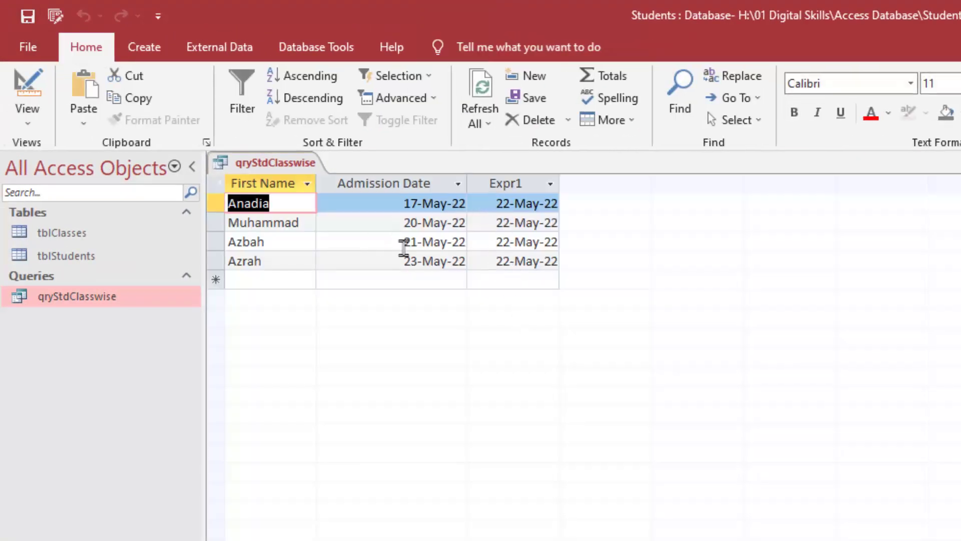
Step: Return to Design view and change the Admission_Date criterion to Between Date()-1 And Date()-7
click(27, 93)
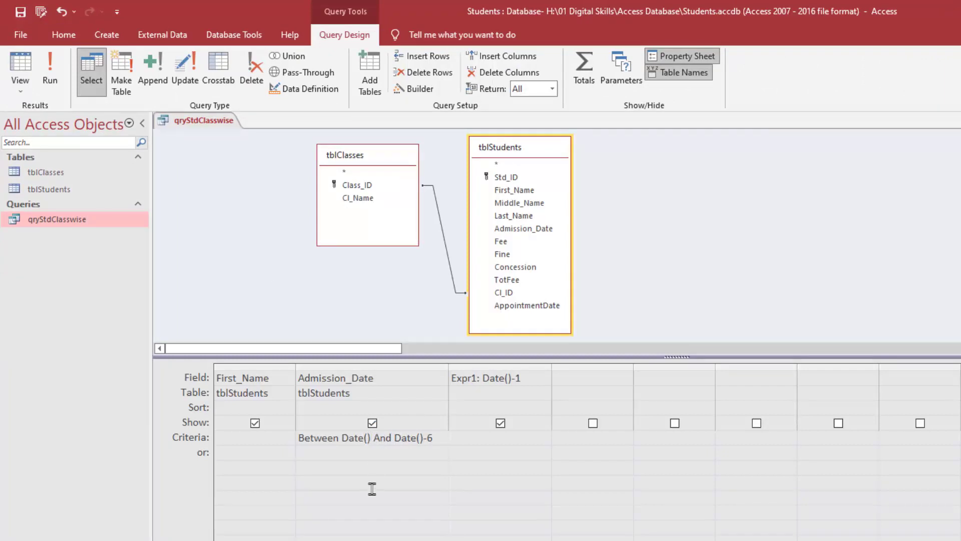
text(-1)
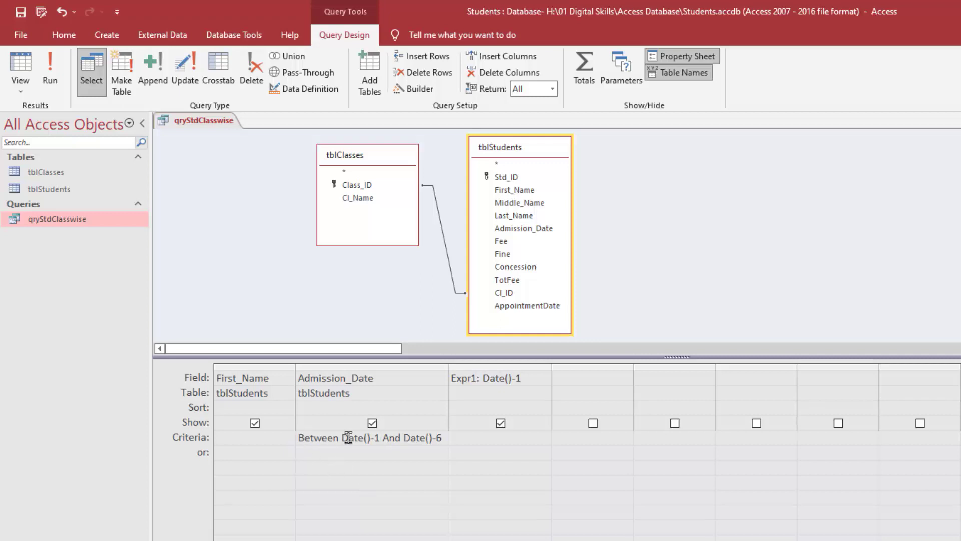
drag(343, 436, 379, 444)
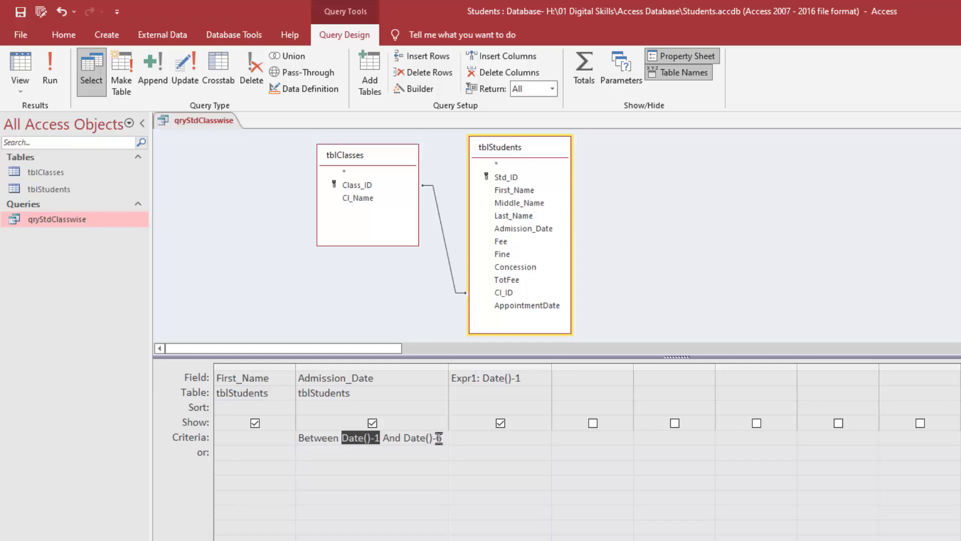
drag(439, 438, 441, 438)
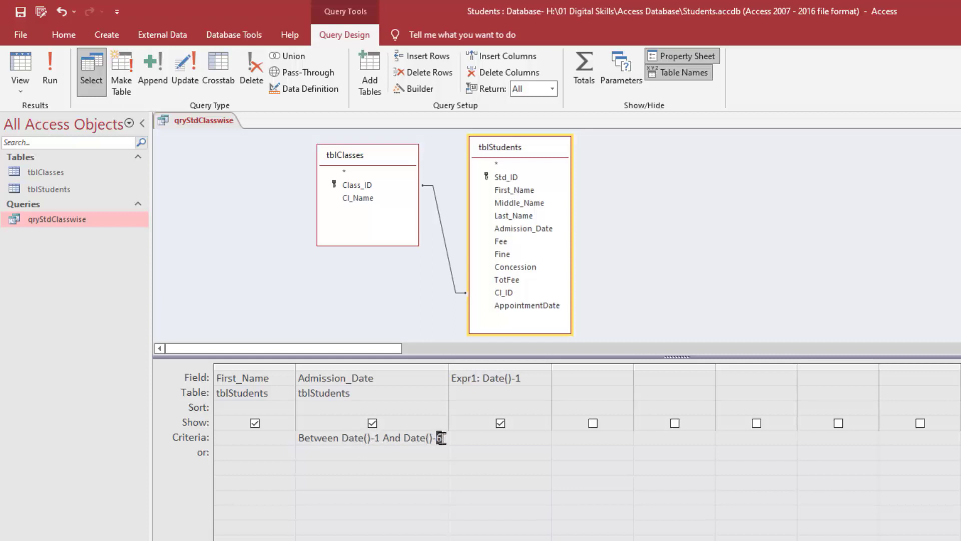
text(7)
click(414, 452)
Step: Copy Date()-7 from the criterion into the next empty column's Field cell and widen that column
drag(341, 439, 377, 440)
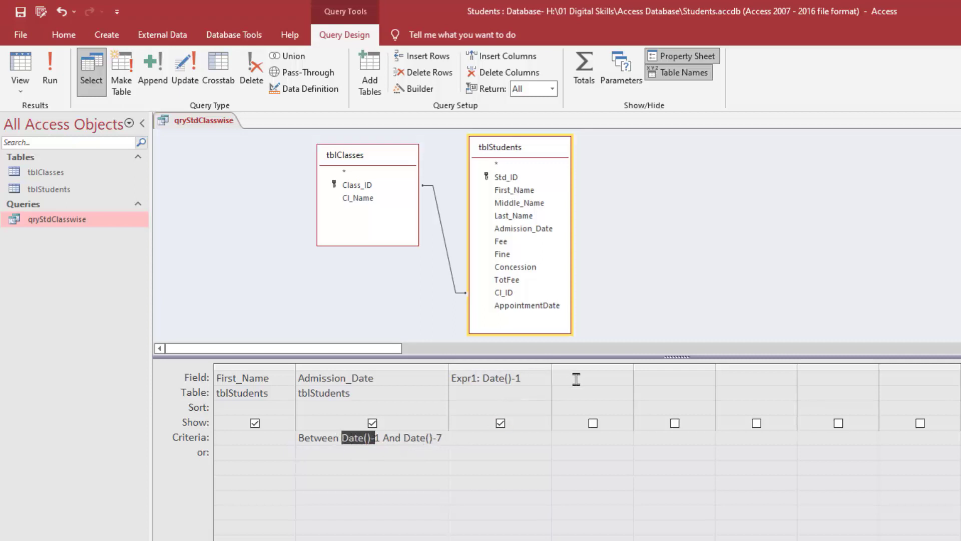
drag(403, 439, 441, 435)
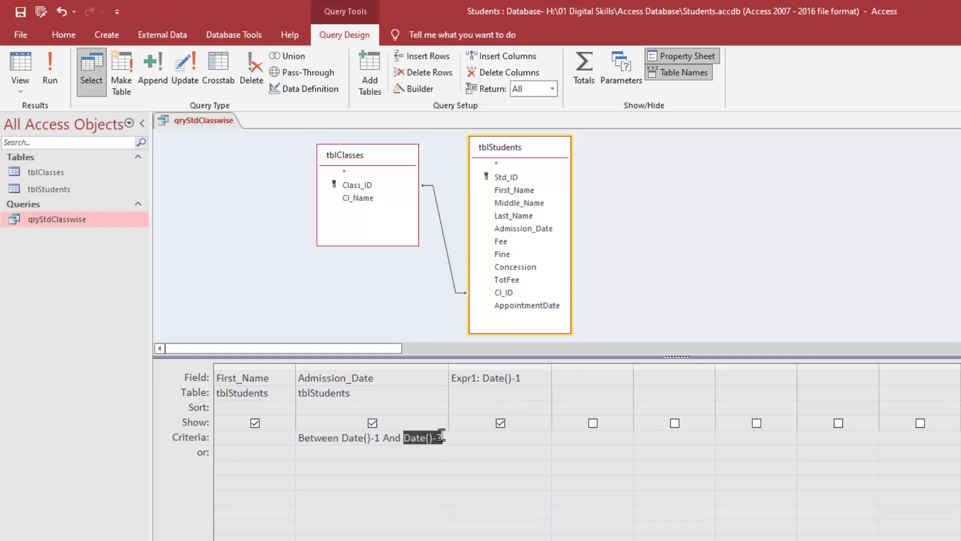
right_click(441, 436)
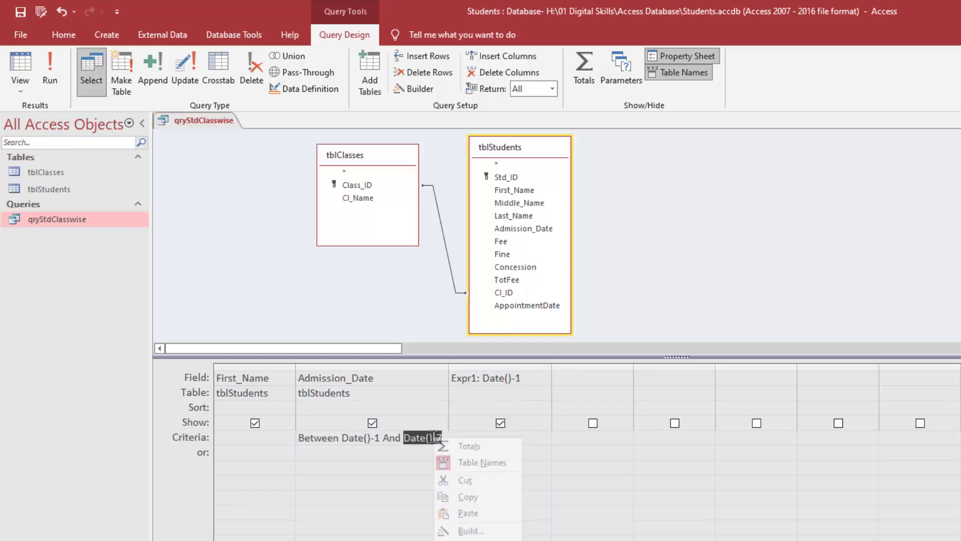
click(475, 496)
click(588, 377)
right_click(588, 378)
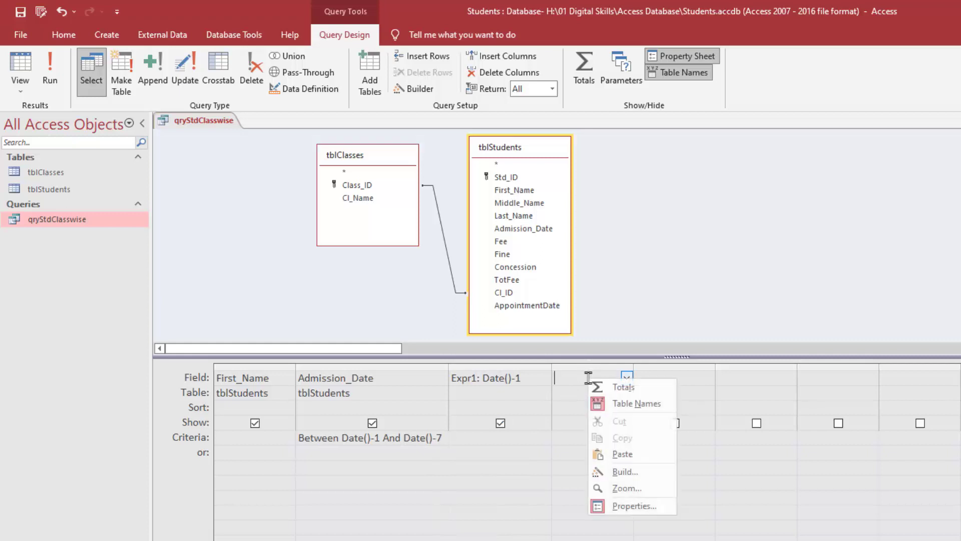
click(621, 454)
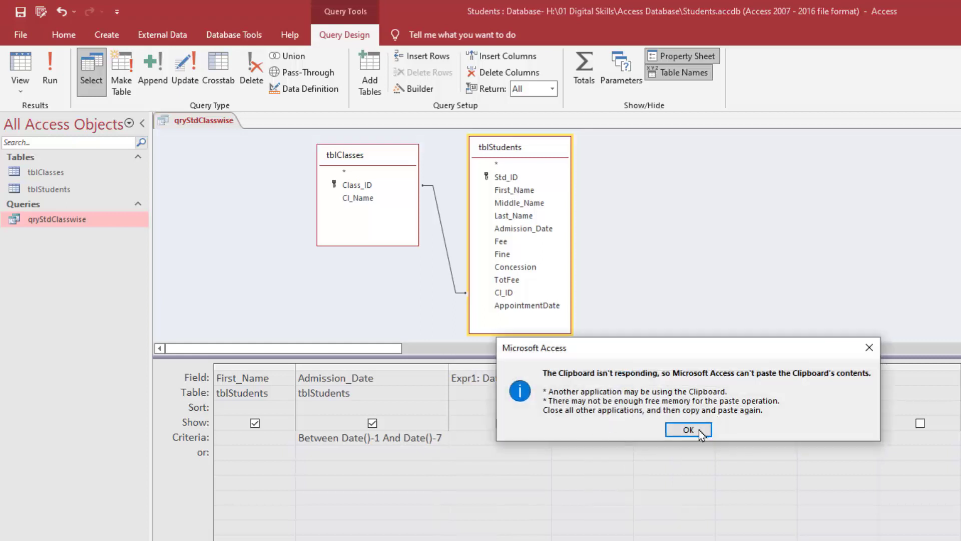
click(688, 429)
right_click(592, 377)
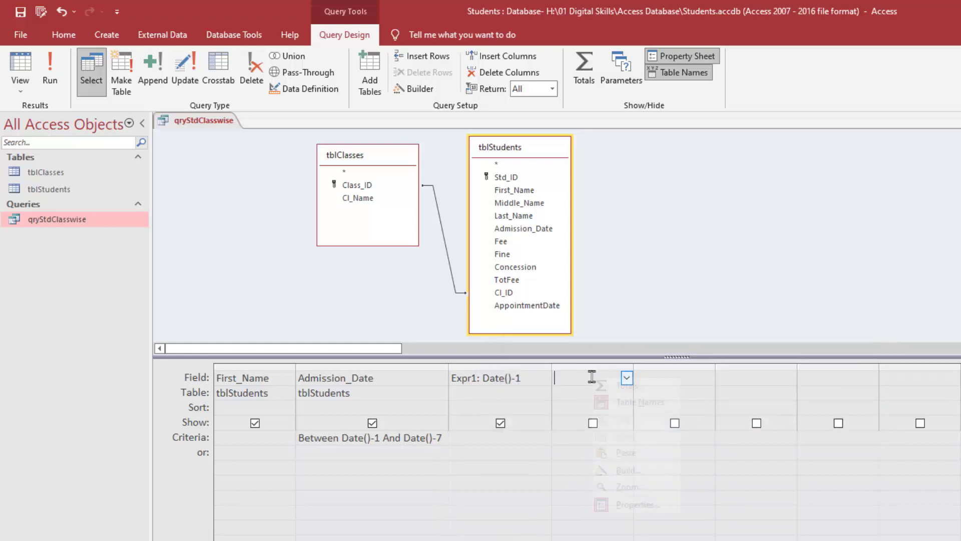
click(635, 453)
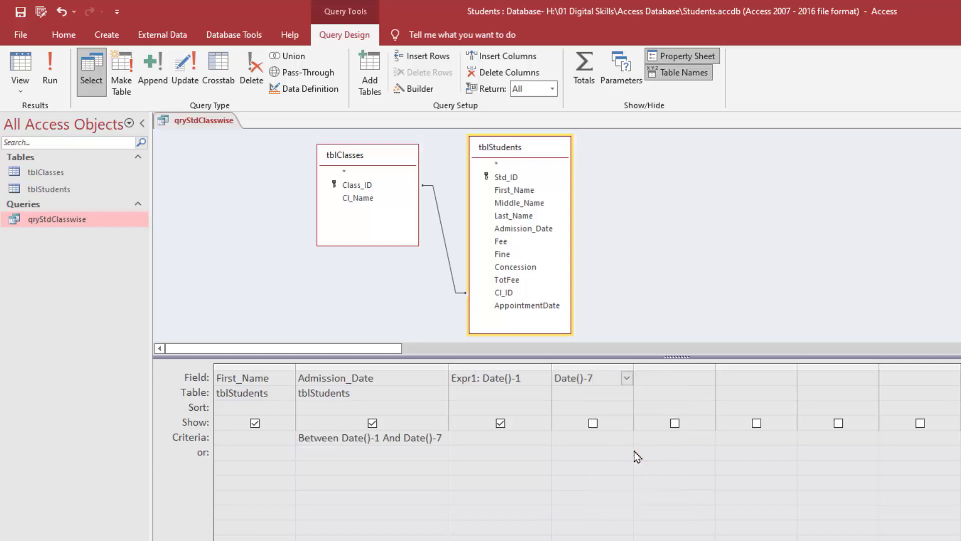
click(566, 389)
drag(646, 369, 656, 373)
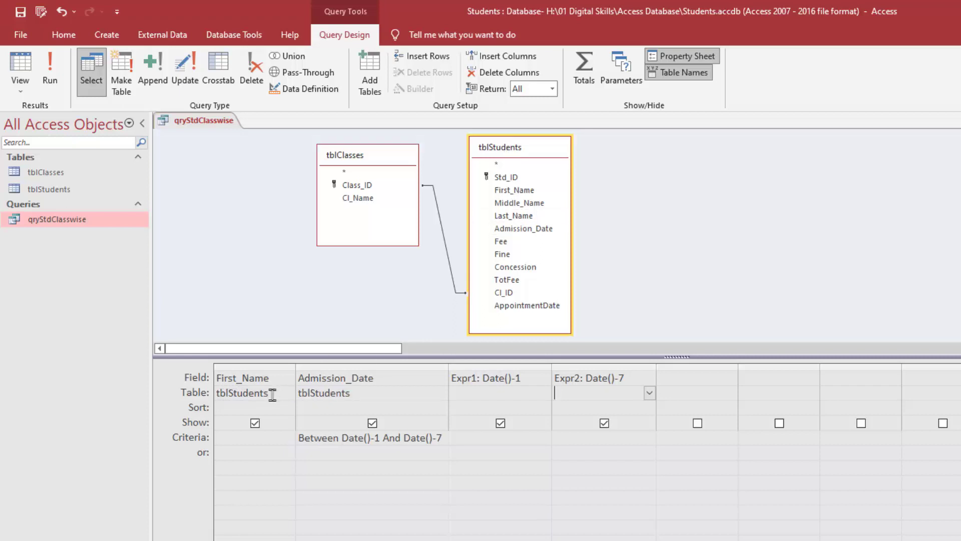
Step: Highlight the two expression columns, compare them with the two tblStudents columns, and check the Table choices for Expr1
click(508, 395)
drag(490, 367, 591, 368)
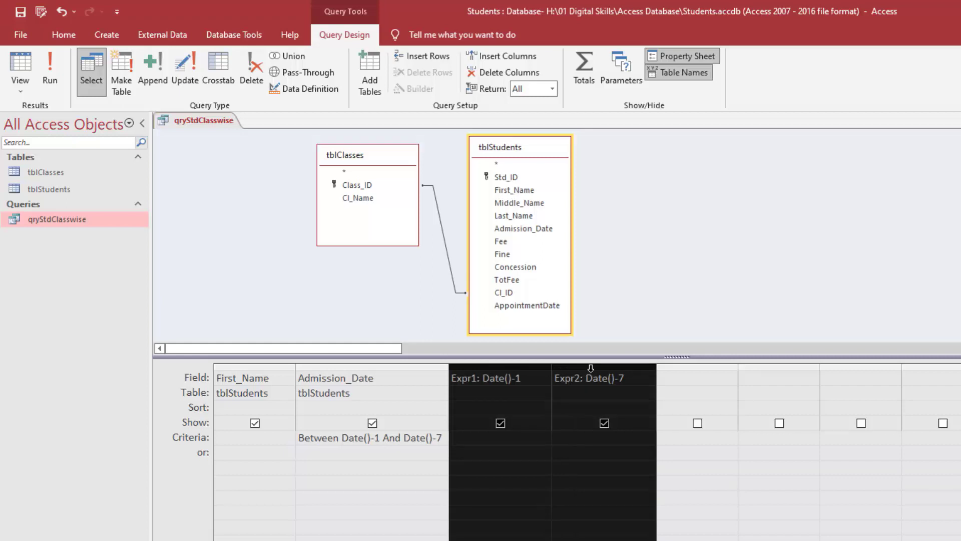
click(251, 371)
drag(254, 367, 335, 367)
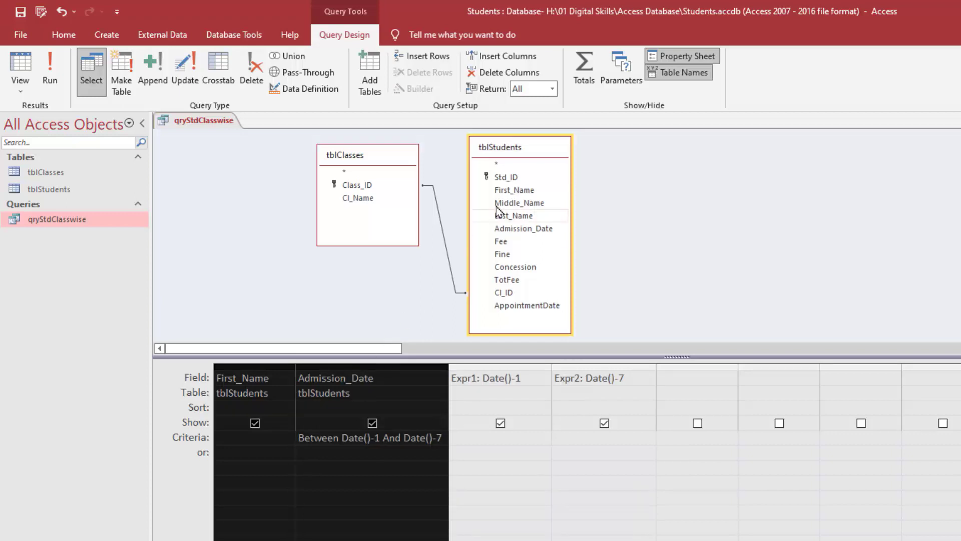
click(502, 396)
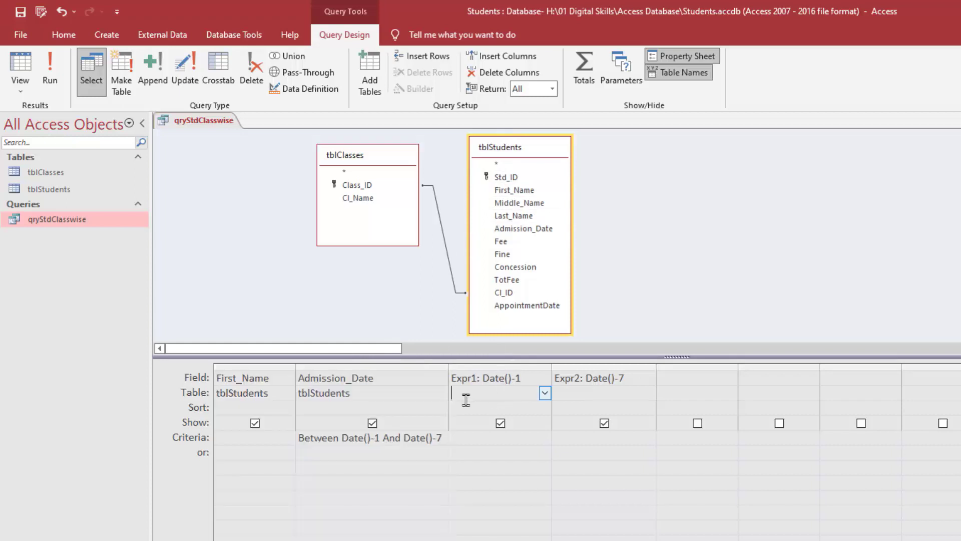
click(545, 394)
click(556, 392)
click(534, 407)
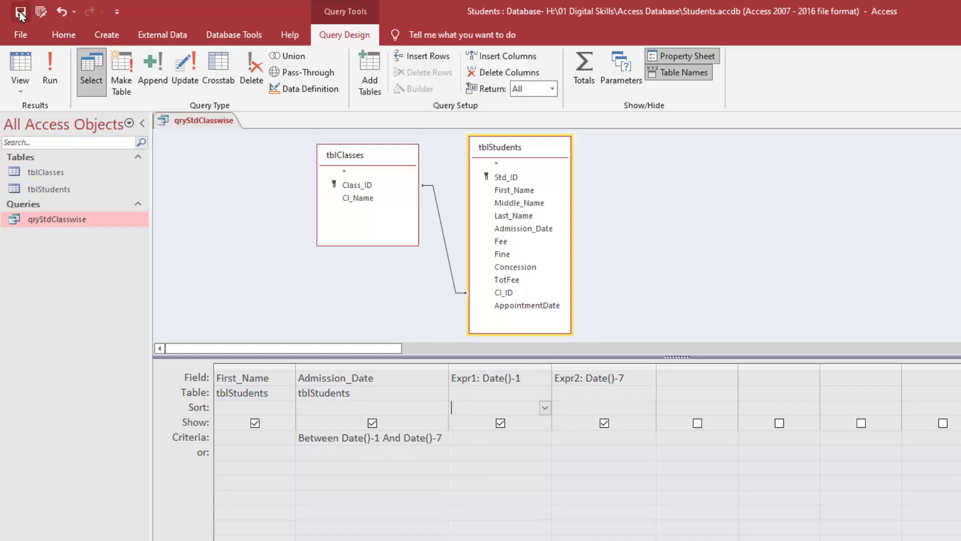
Step: Check the results against the two expression columns, then hide Expr1 and Expr2 in Design view and save the query
click(28, 63)
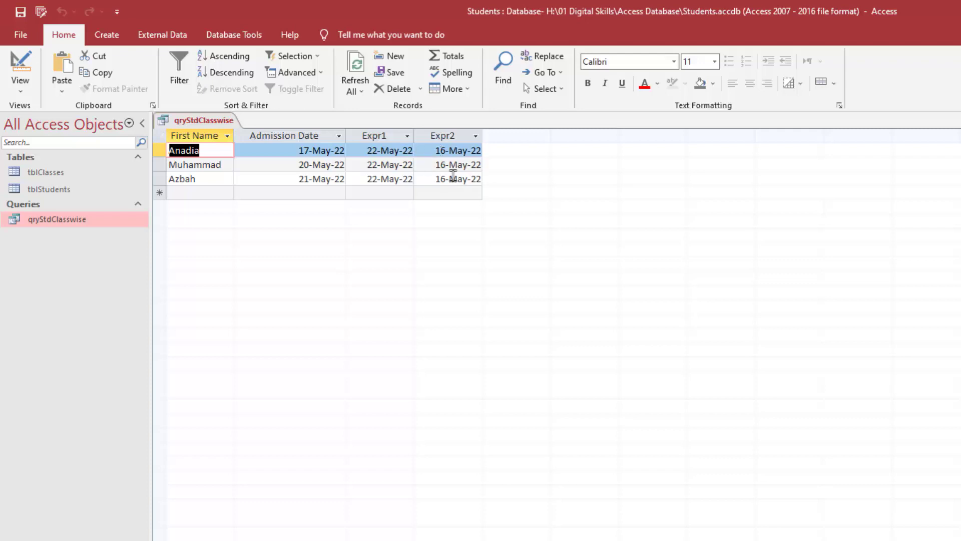
click(20, 65)
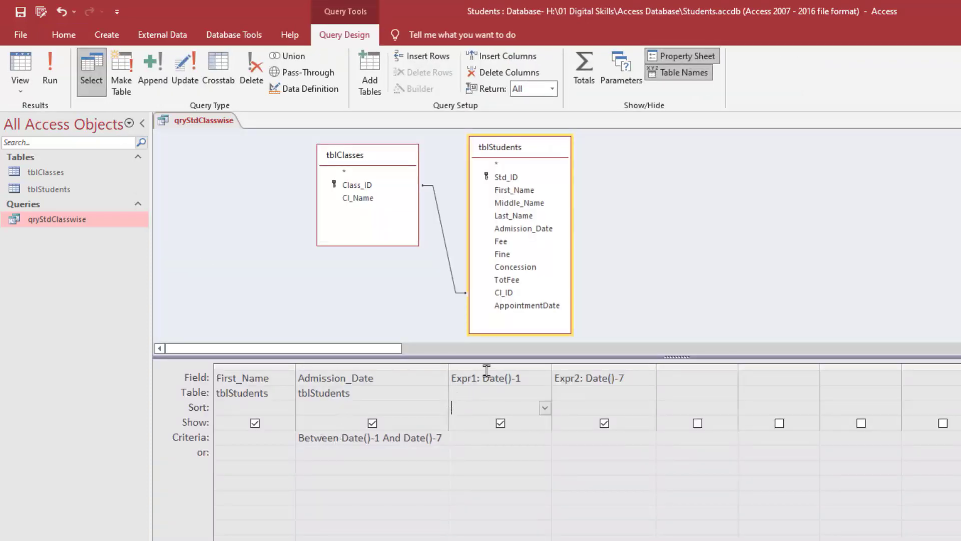
click(500, 424)
click(604, 424)
click(19, 12)
Step: Review both bounds of the Between criterion, show the filtered results, select the 21-May-22 record and return to Design view
drag(380, 438, 345, 436)
drag(403, 438, 443, 438)
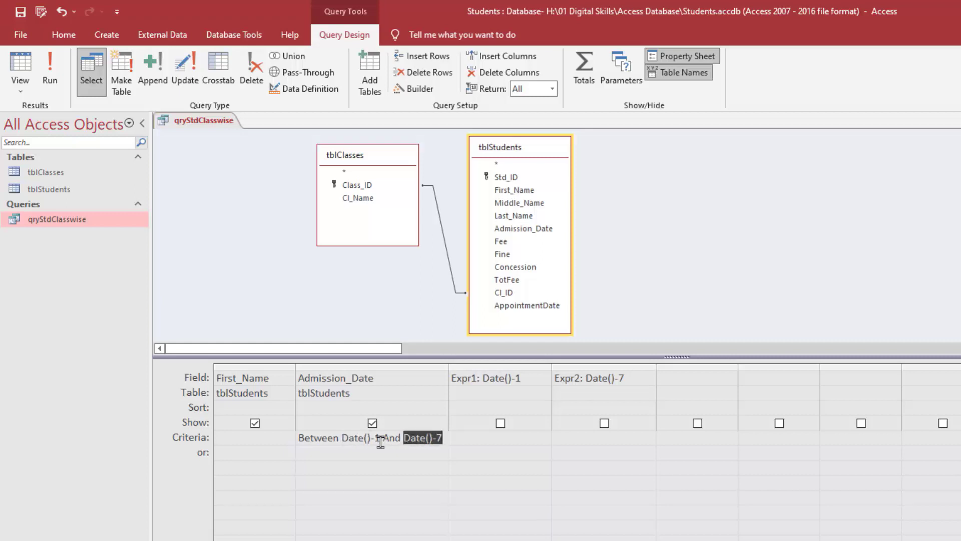
click(20, 65)
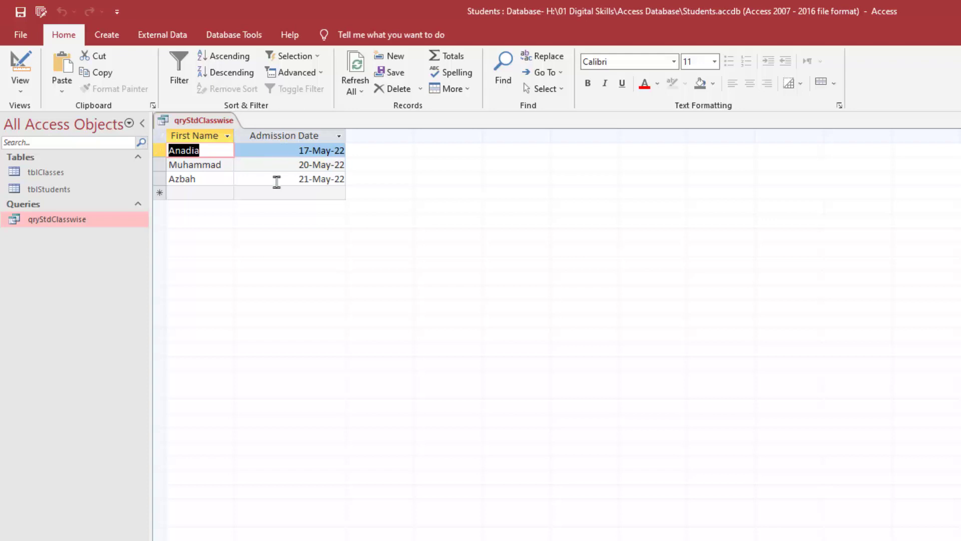
click(161, 179)
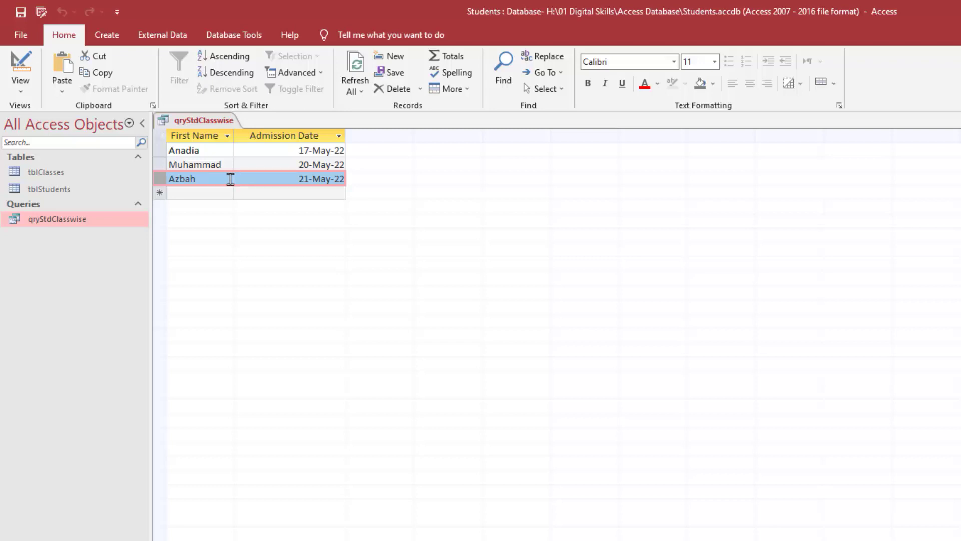
click(27, 65)
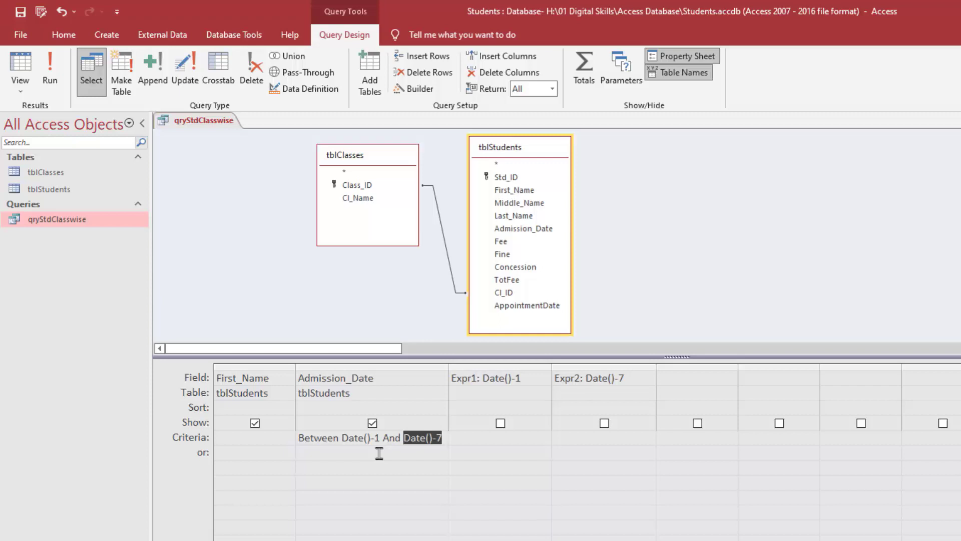
drag(381, 437, 342, 436)
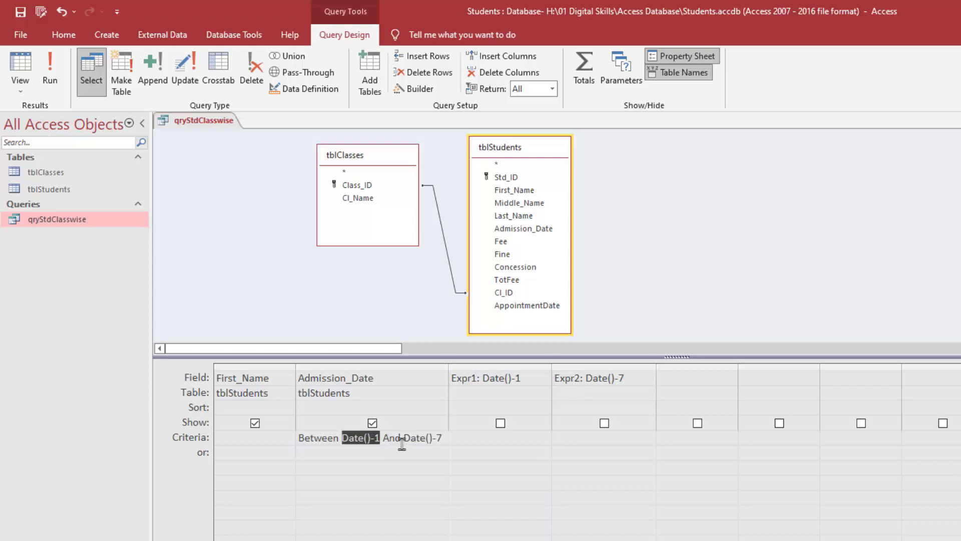